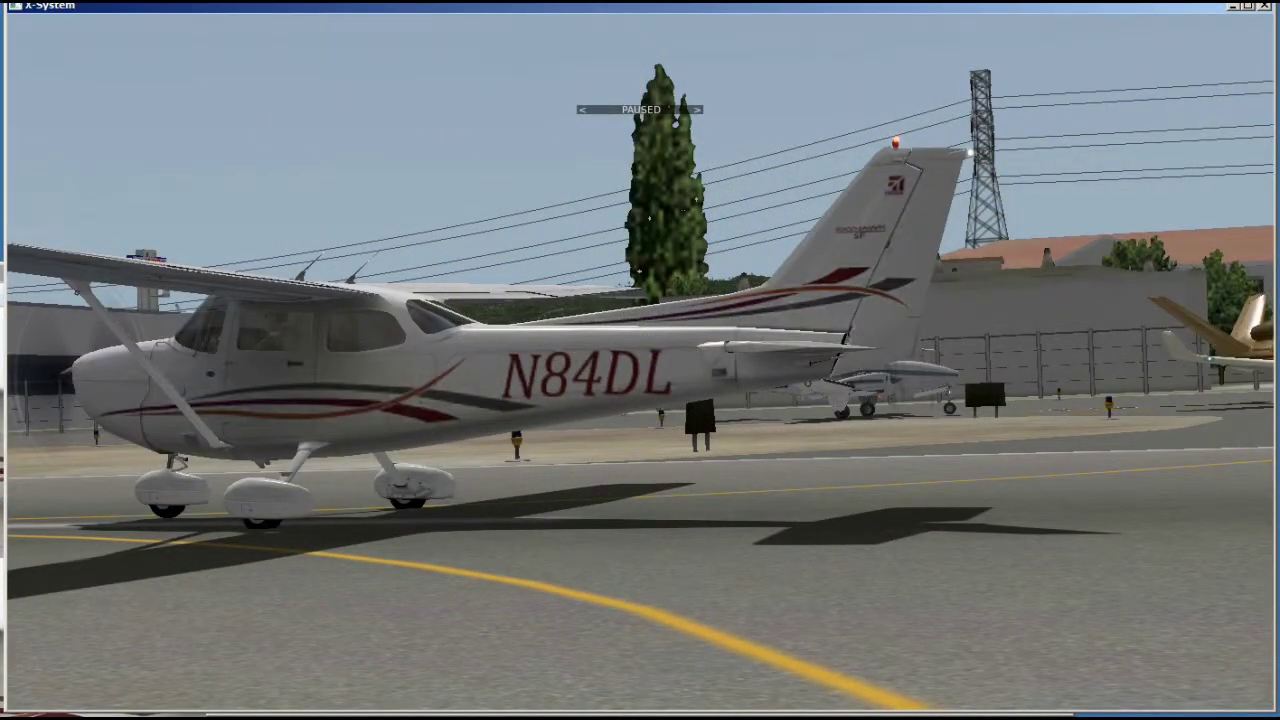
Orbit the paused Cessna from its N84DL side around to the tail still showing N172SP.
key(Left)
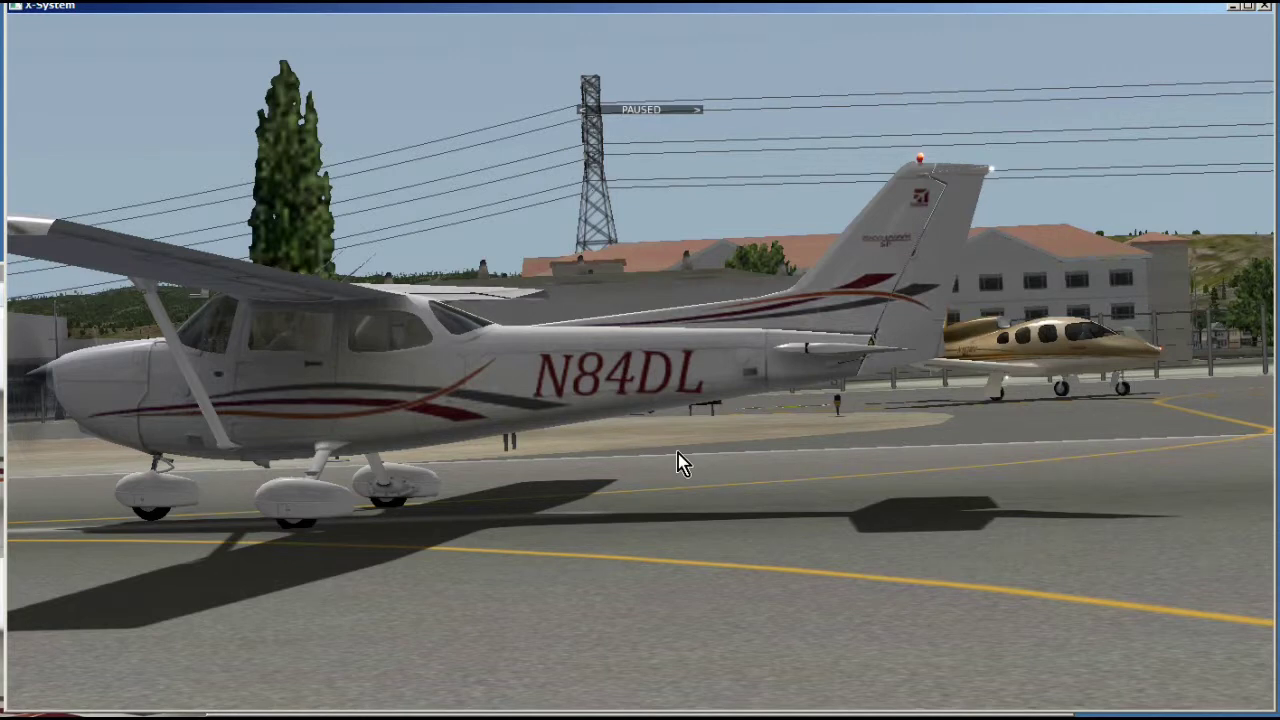
key(Left)
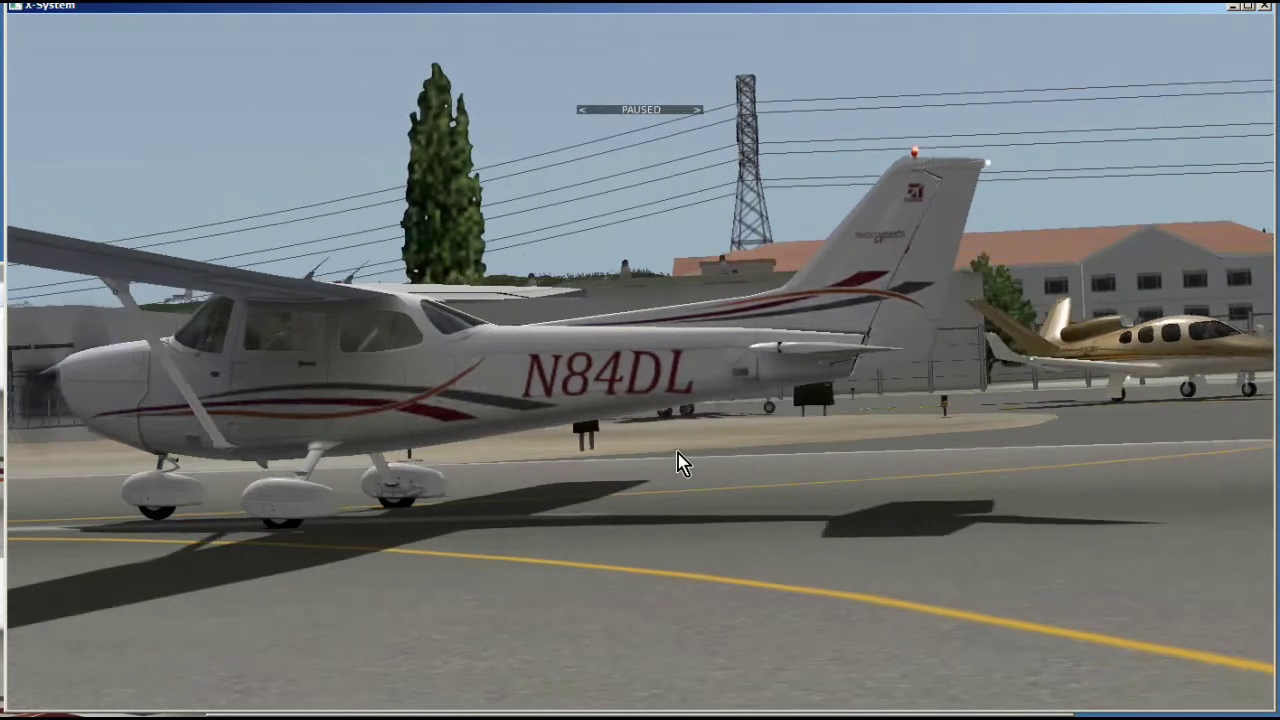
key(Left)
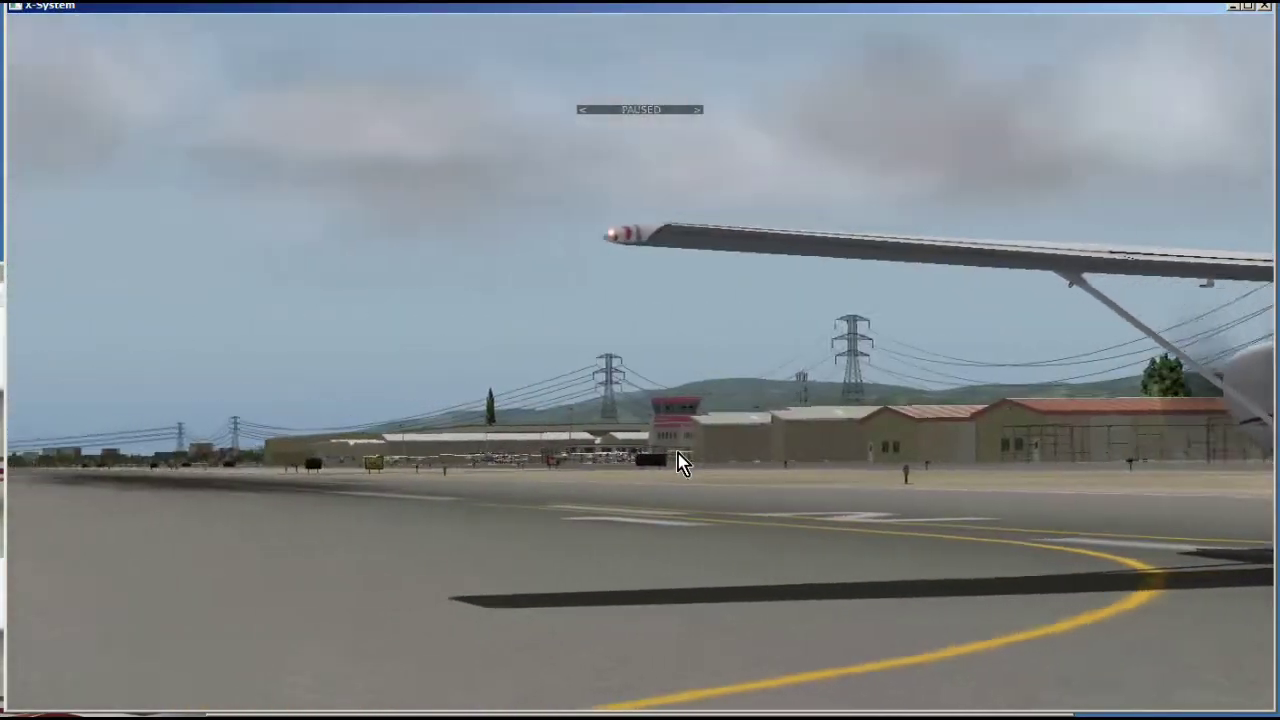
key(Left)
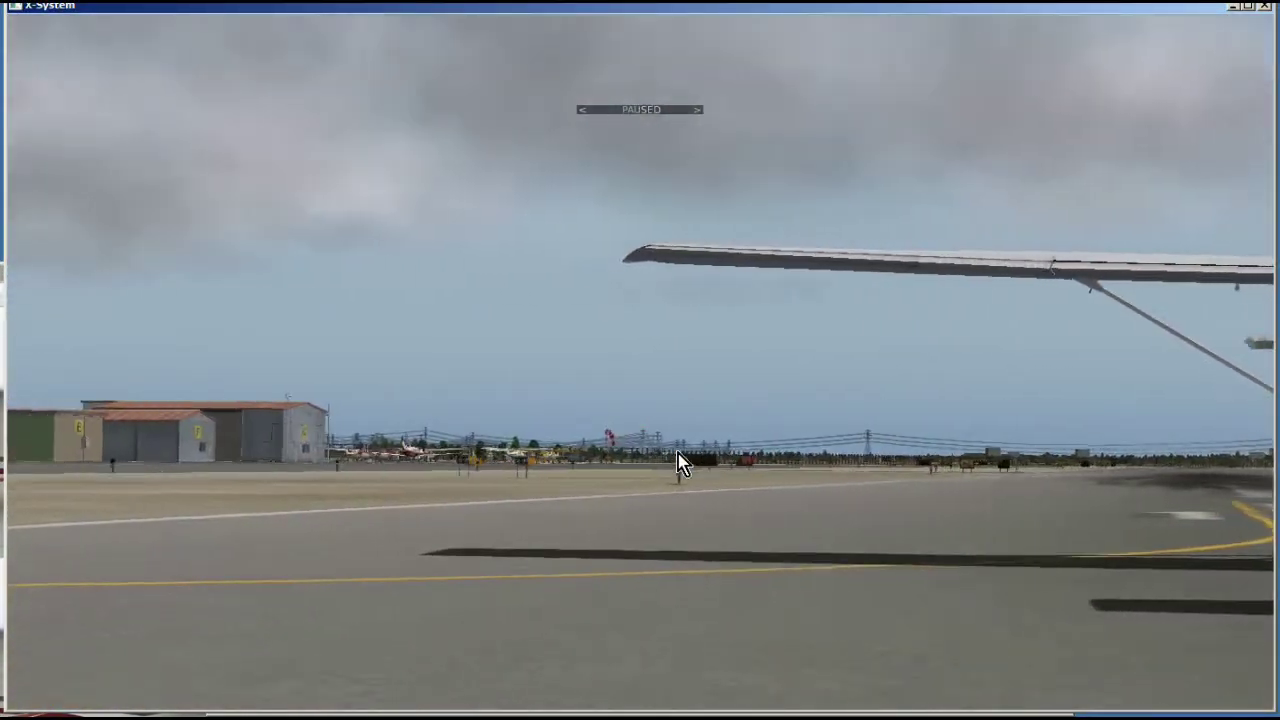
key(Left)
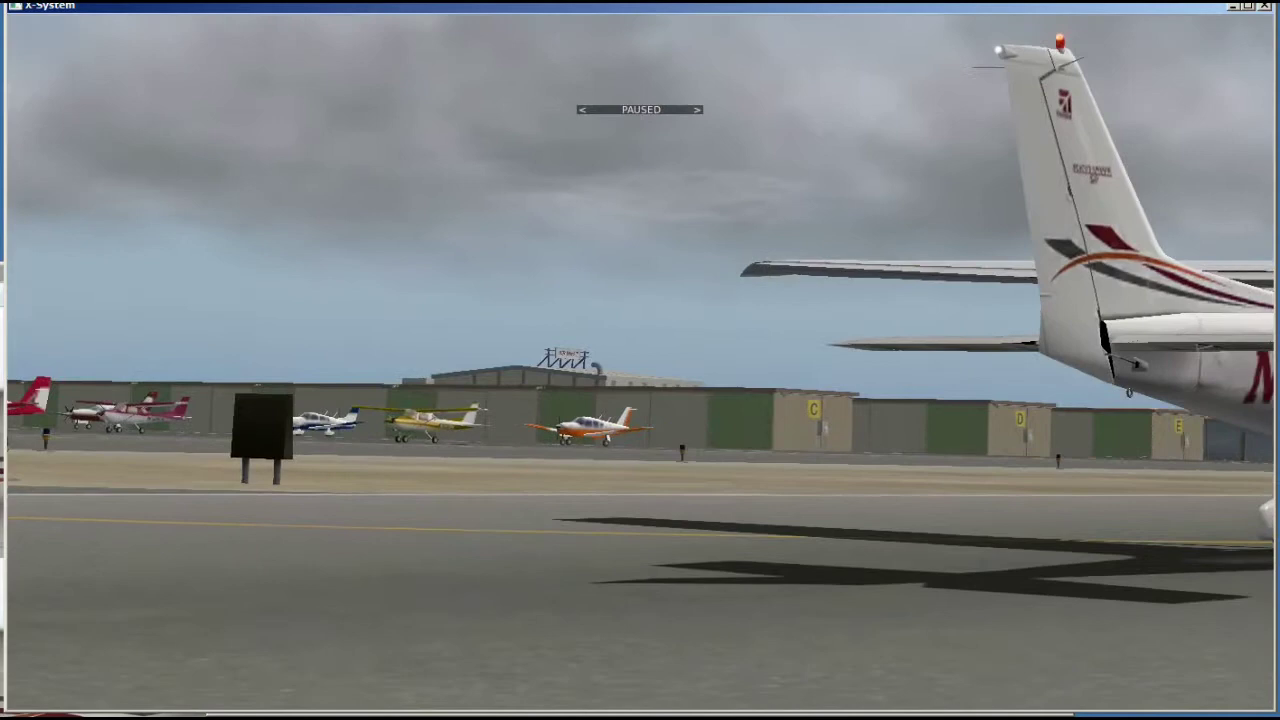
key(Left)
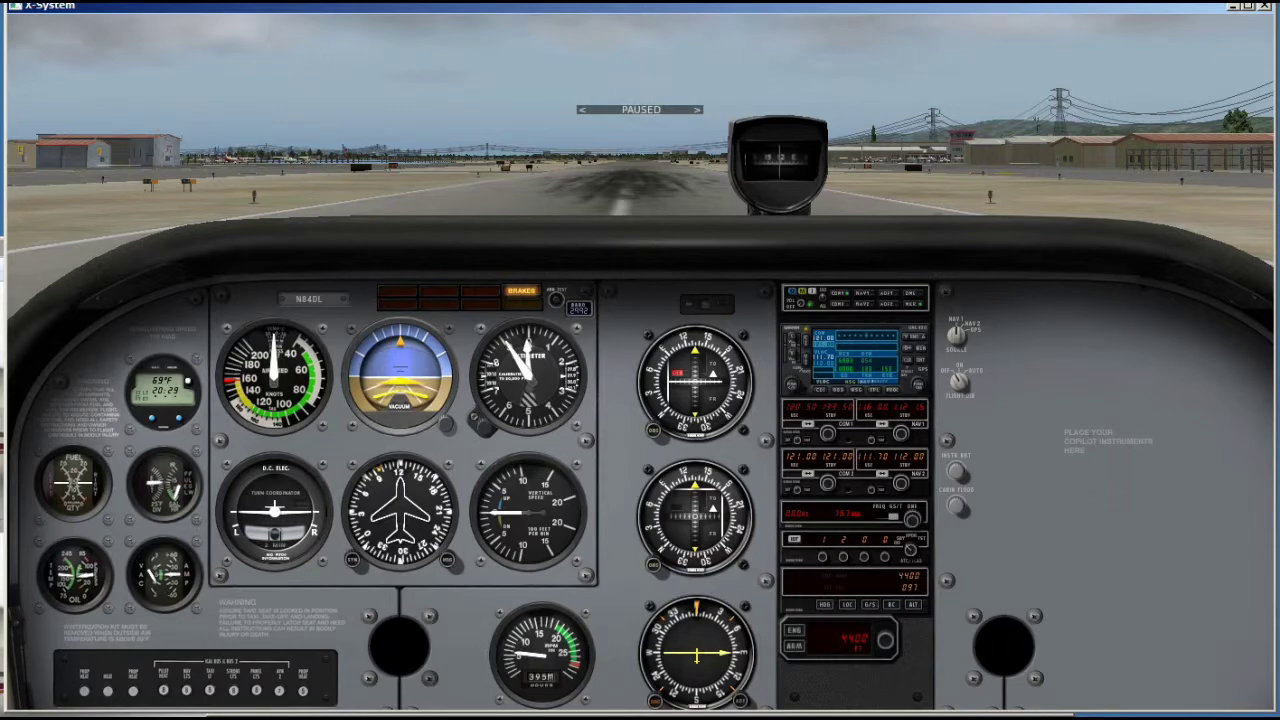
Orbit the outside view around both sides of the paused Cessna, then return to the cockpit panel.
key(shift+8)
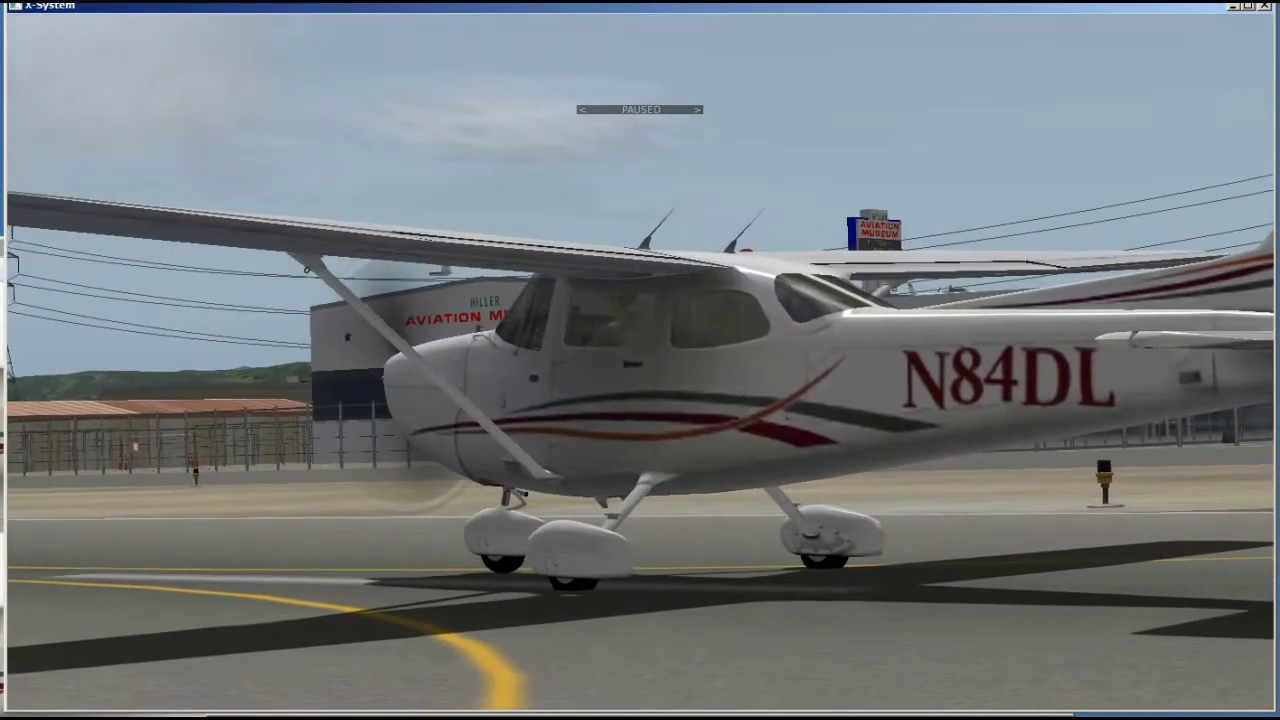
key(Left)
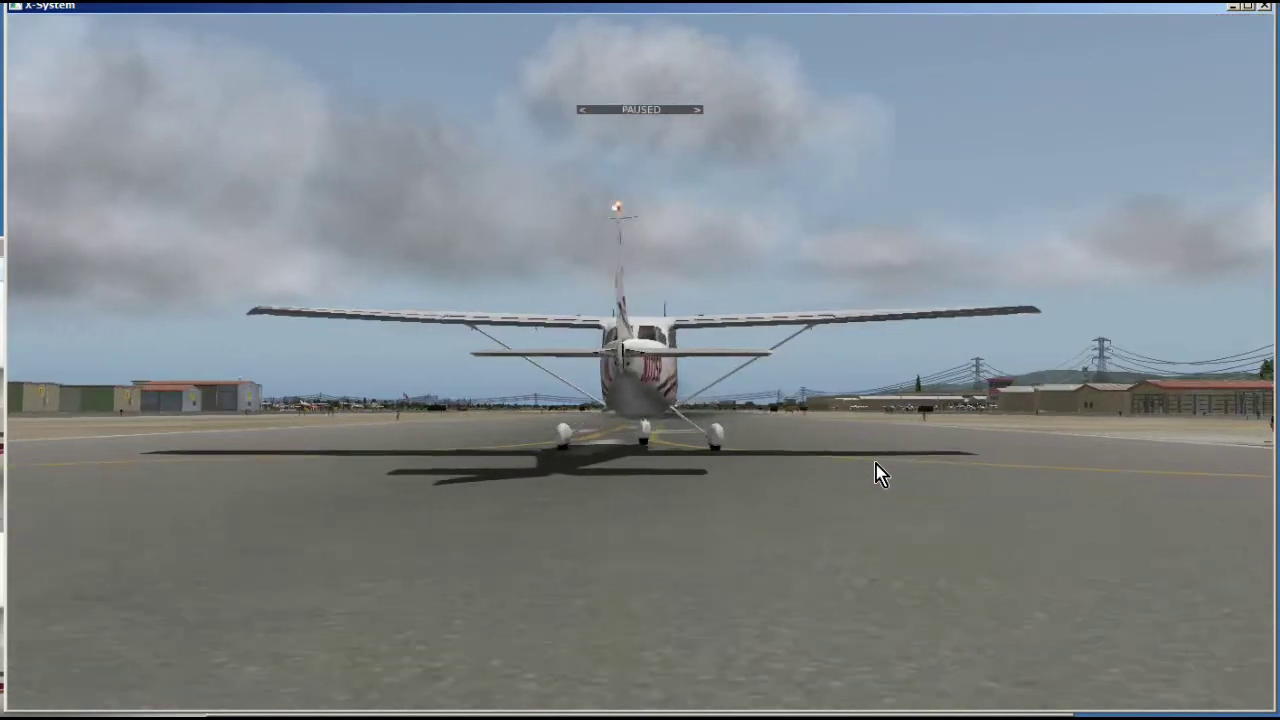
key(Right)
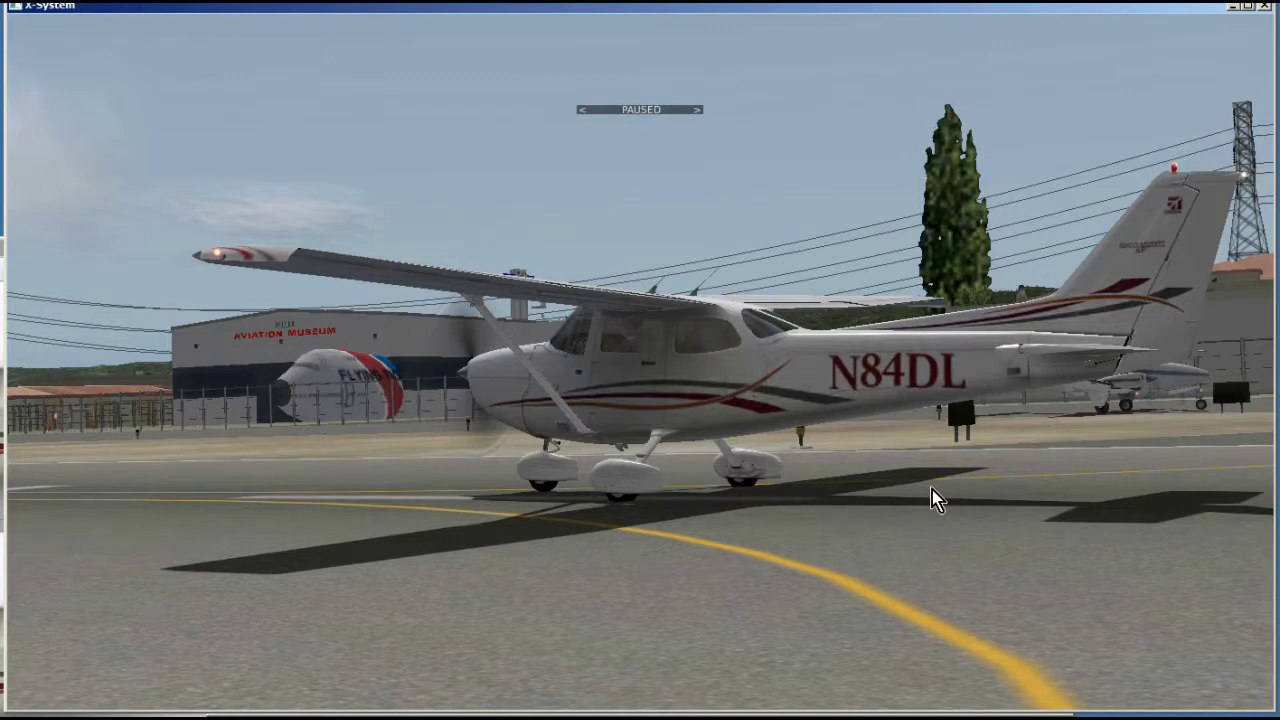
key(Left)
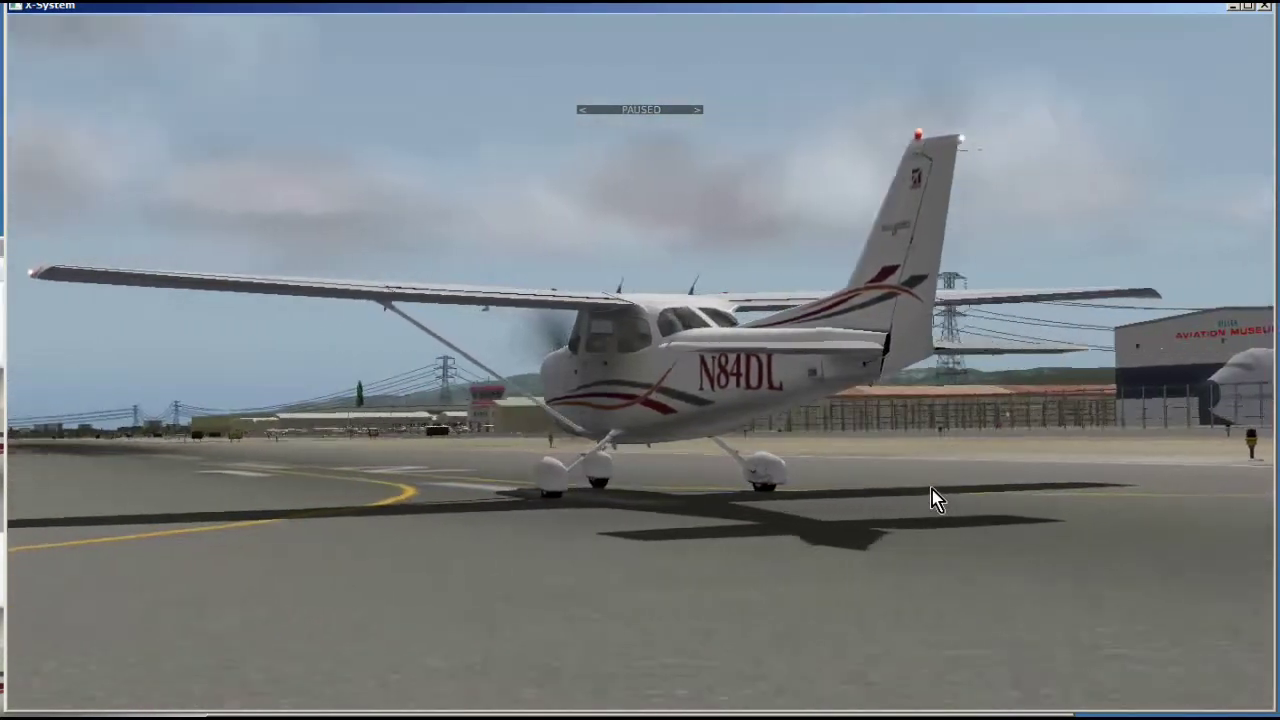
key(Left)
key(shift+9)
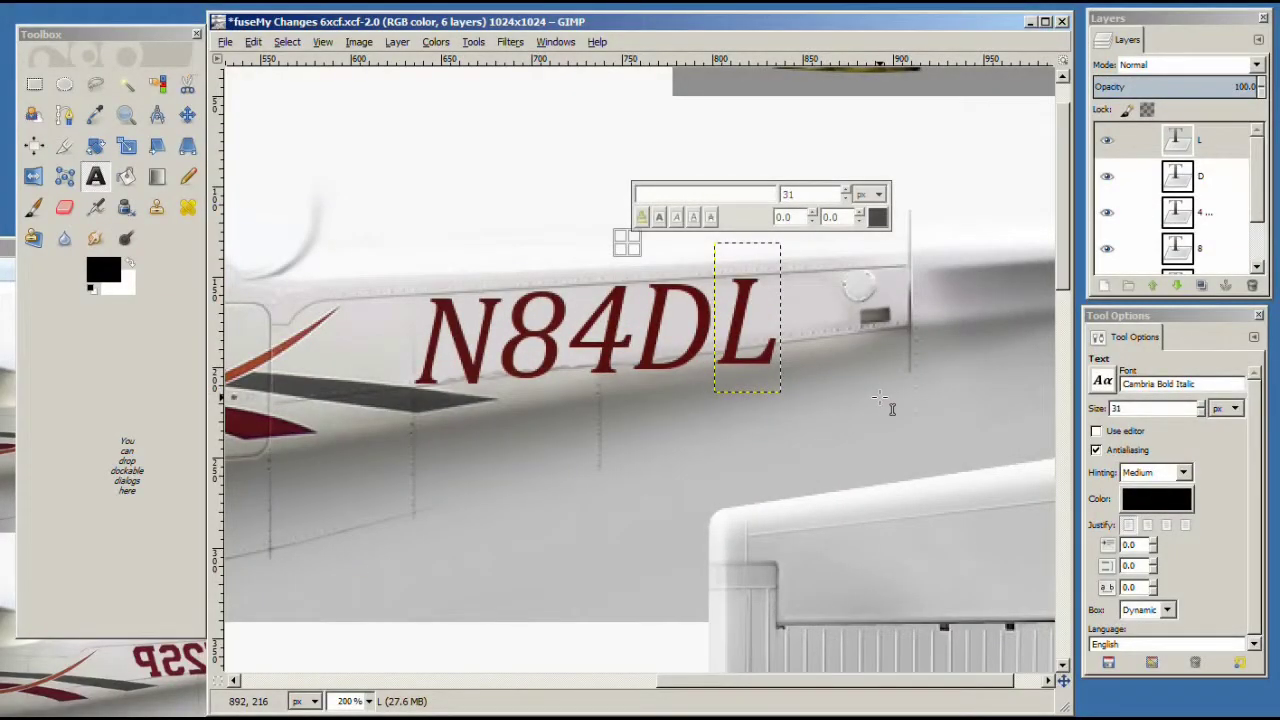
Change the L text layer's font to Cambria Bold Italic.
double_click(737, 318)
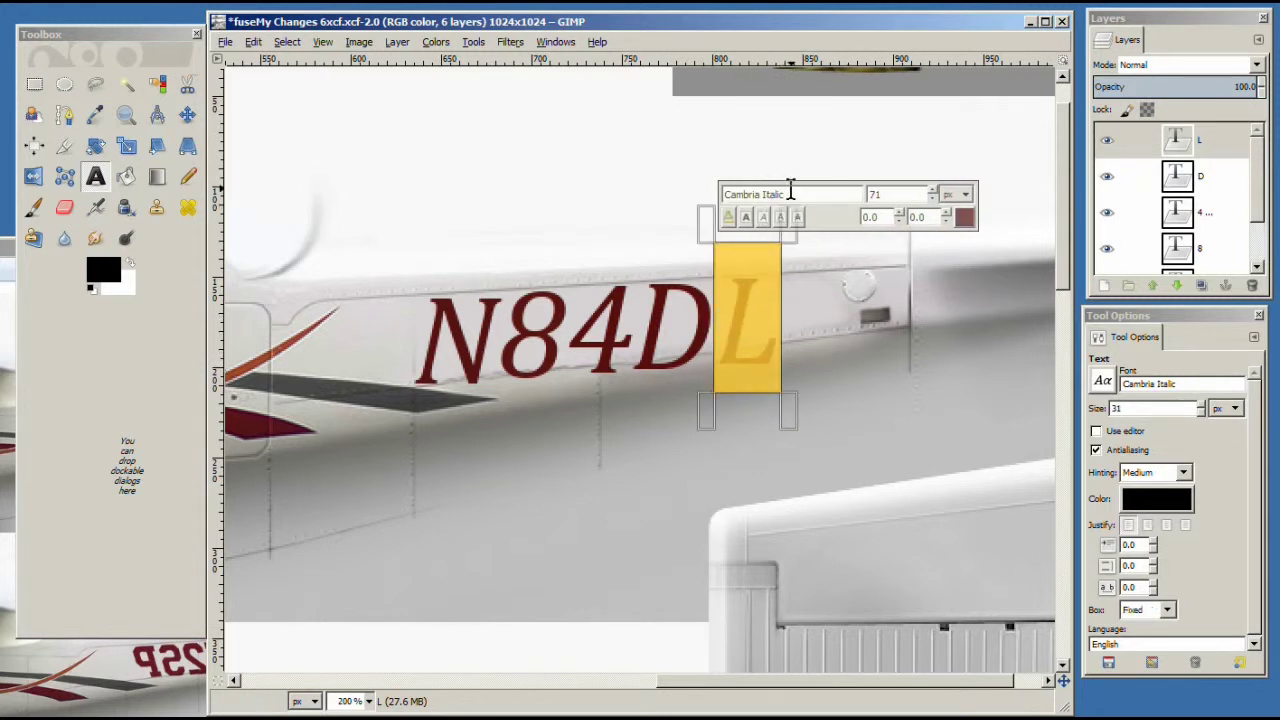
click(788, 192)
text(C)
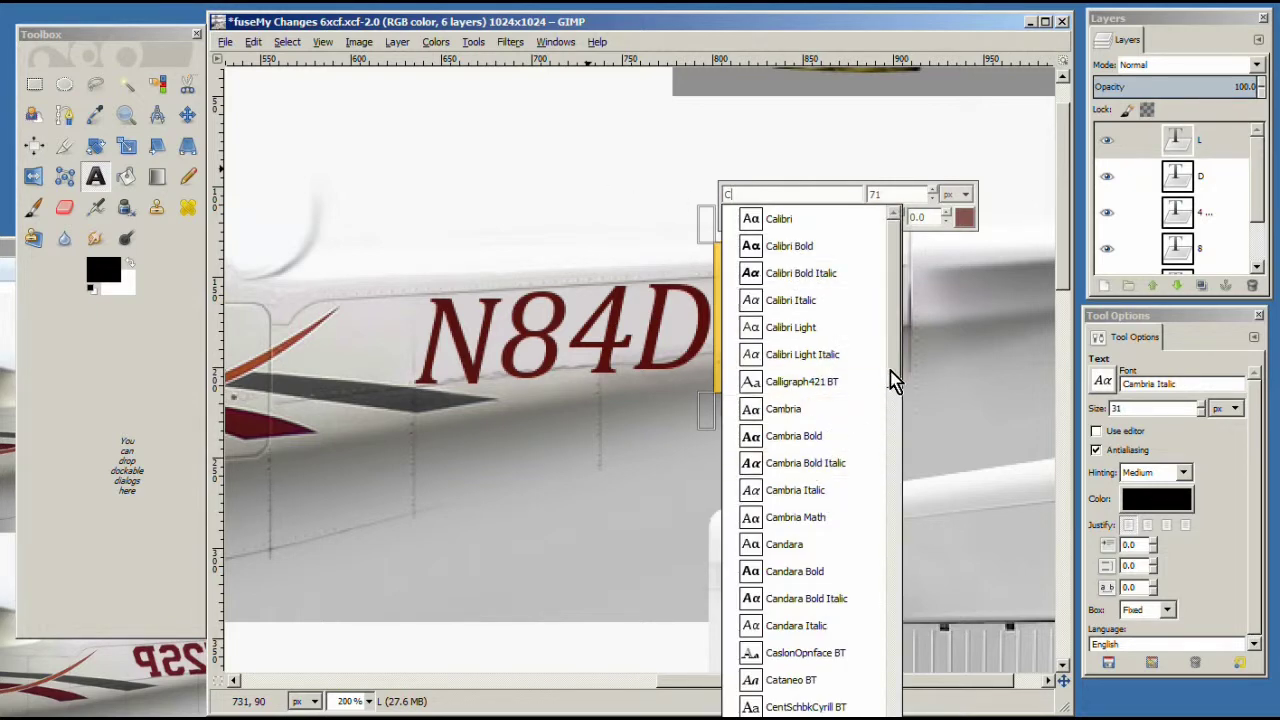
mouse_move(894, 375)
mouse_down()
mouse_move(895, 451)
mouse_move(897, 391)
mouse_up()
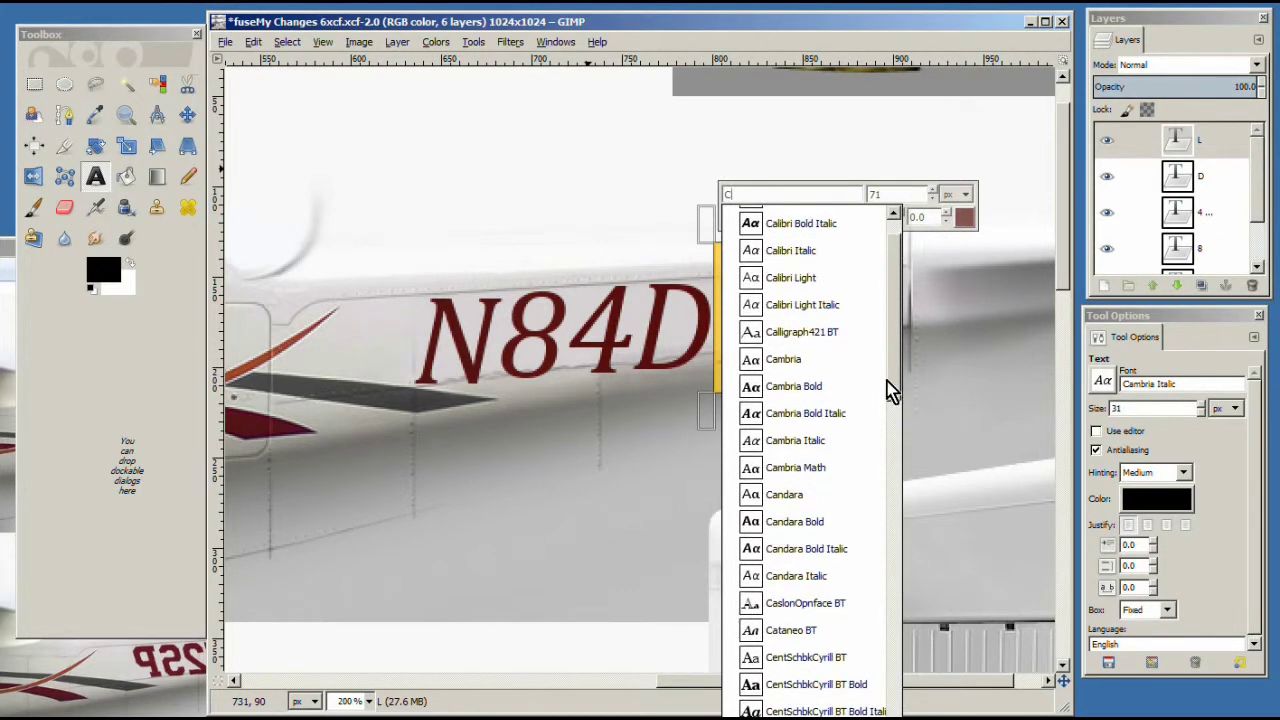
scroll(895, 383, down, 2)
scroll(891, 371, up, 3)
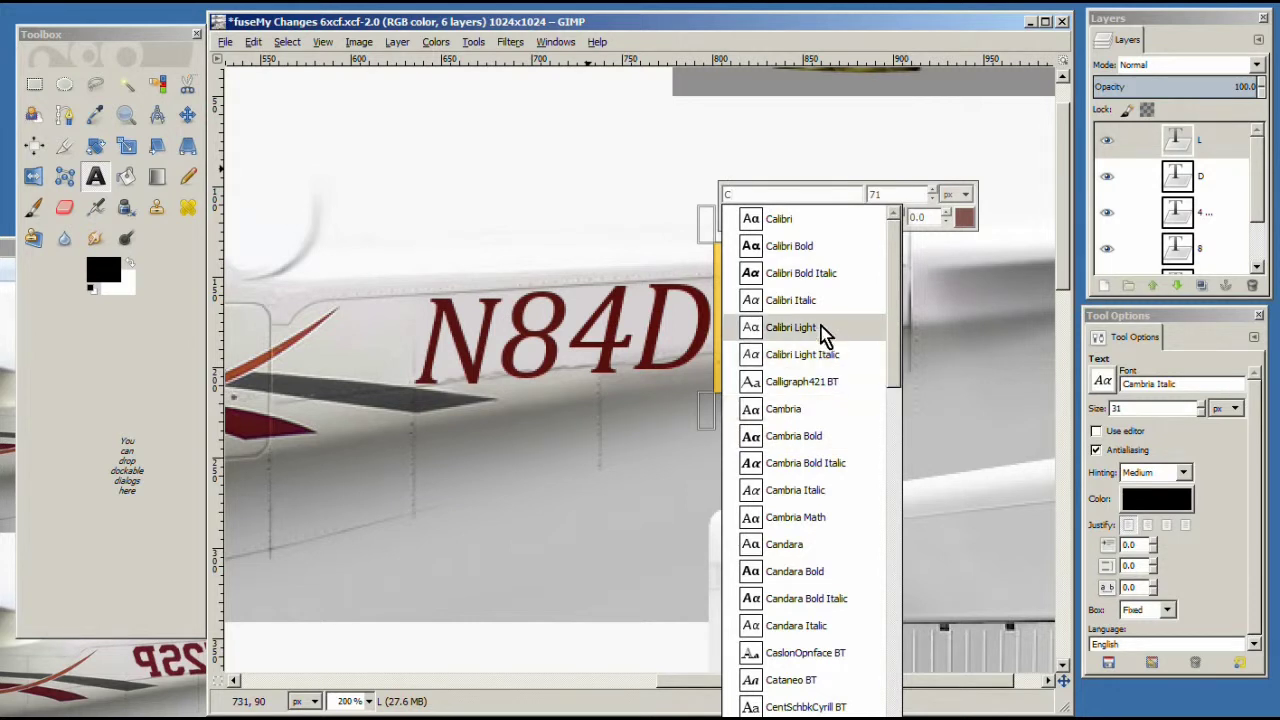
click(729, 194)
double_click(766, 194)
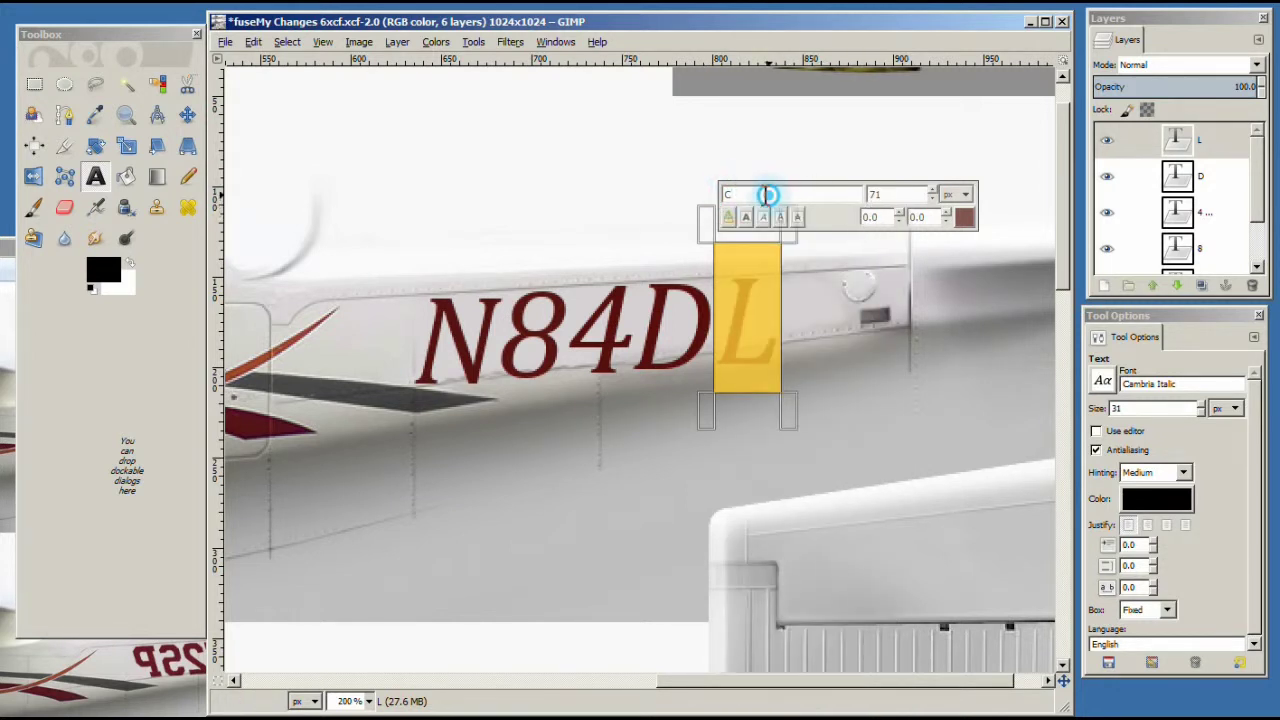
text(Cambria Bold Italic)
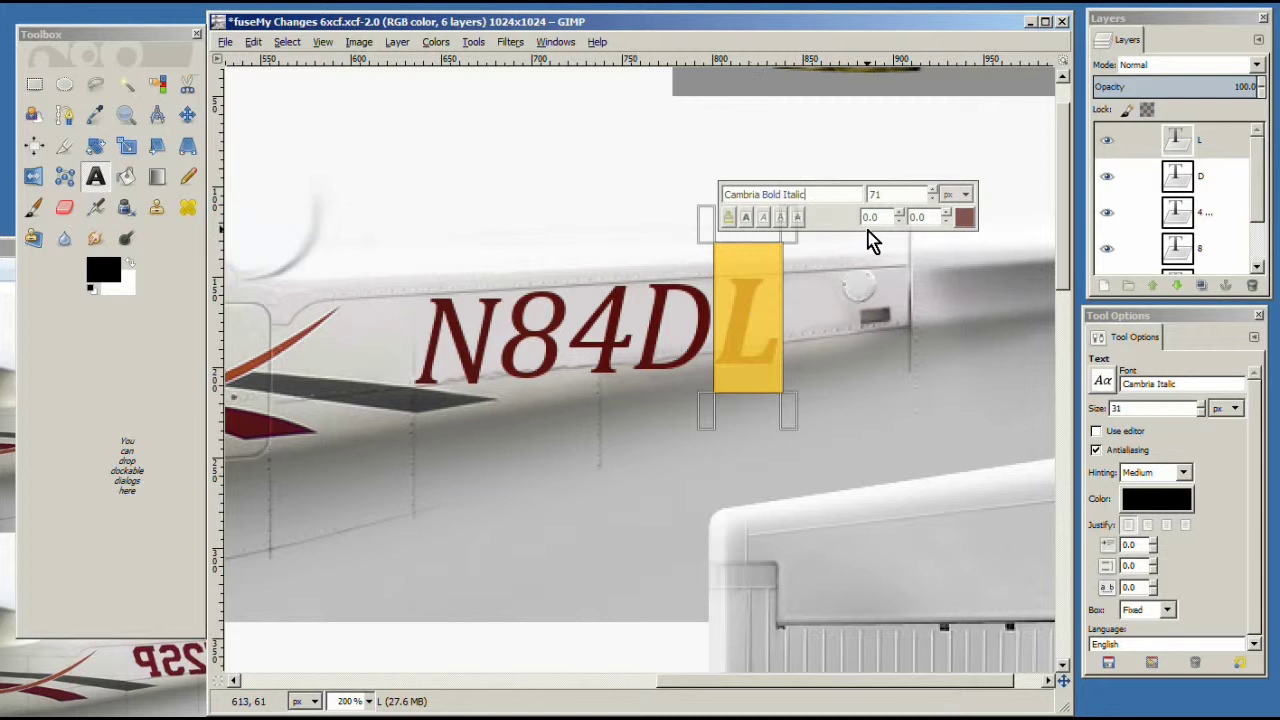
click(800, 320)
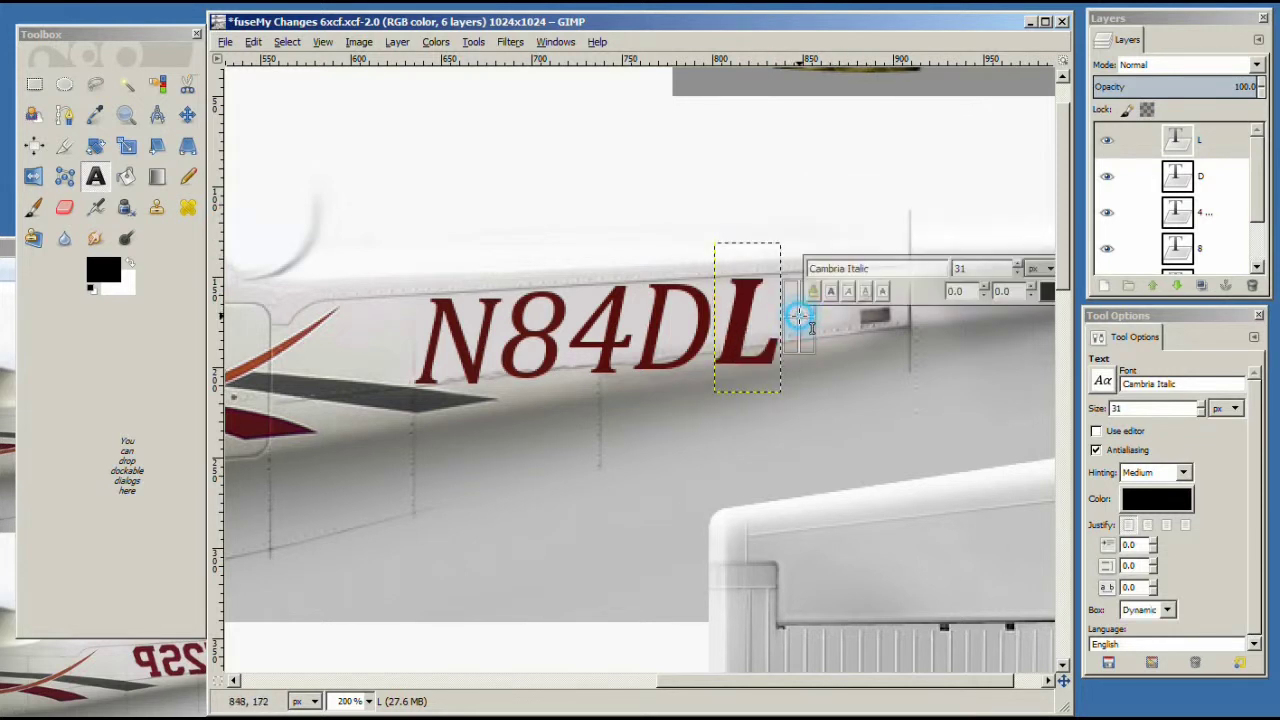
click(755, 323)
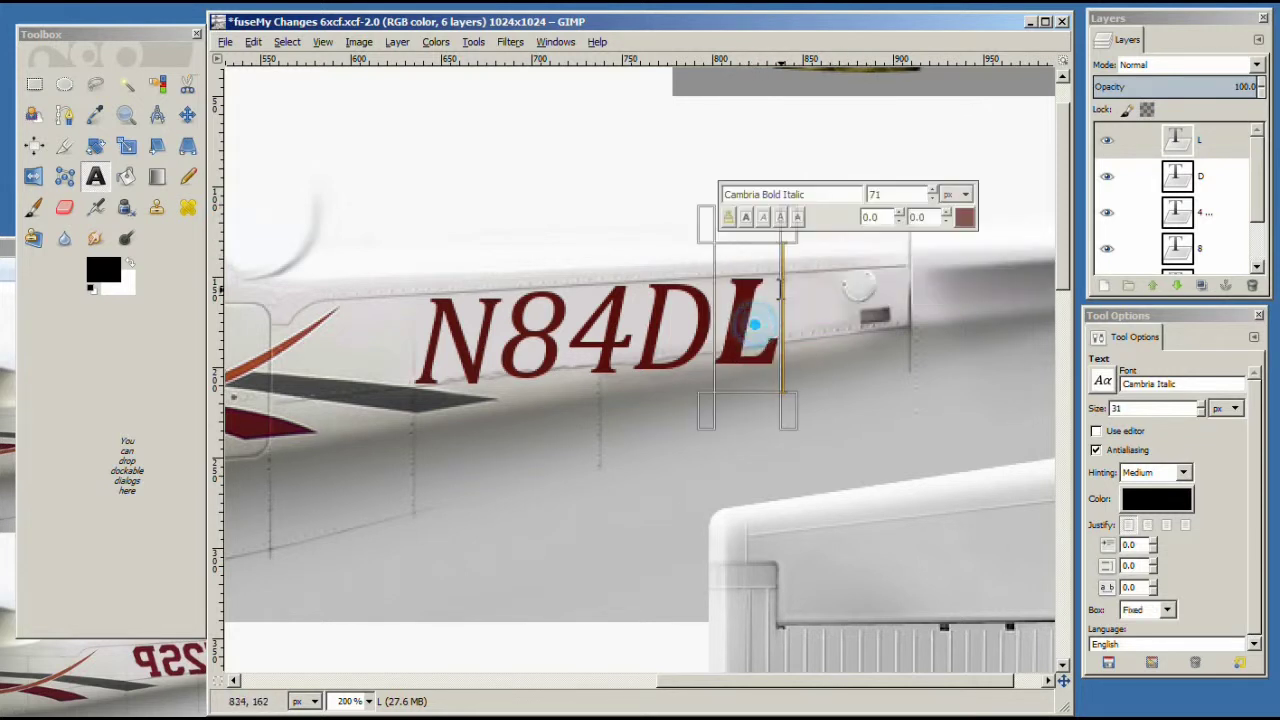
Shrink the L from size 71 down to 61.
double_click(898, 194)
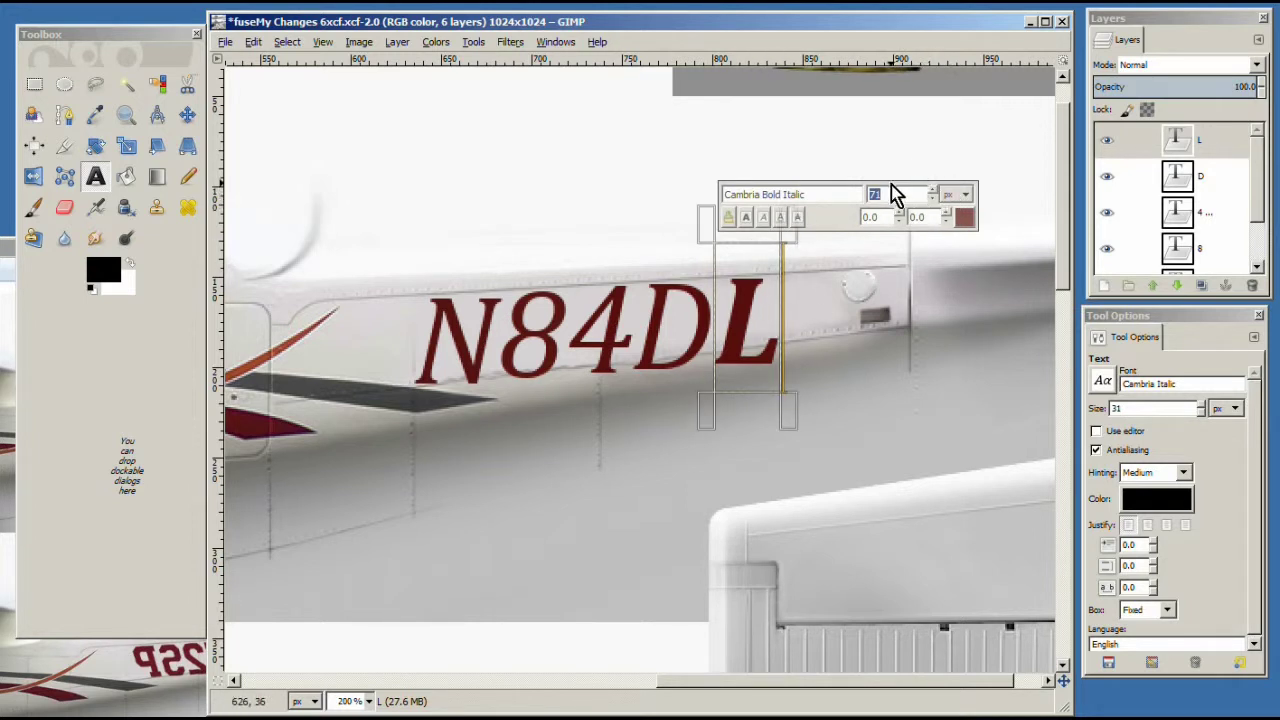
click(932, 198)
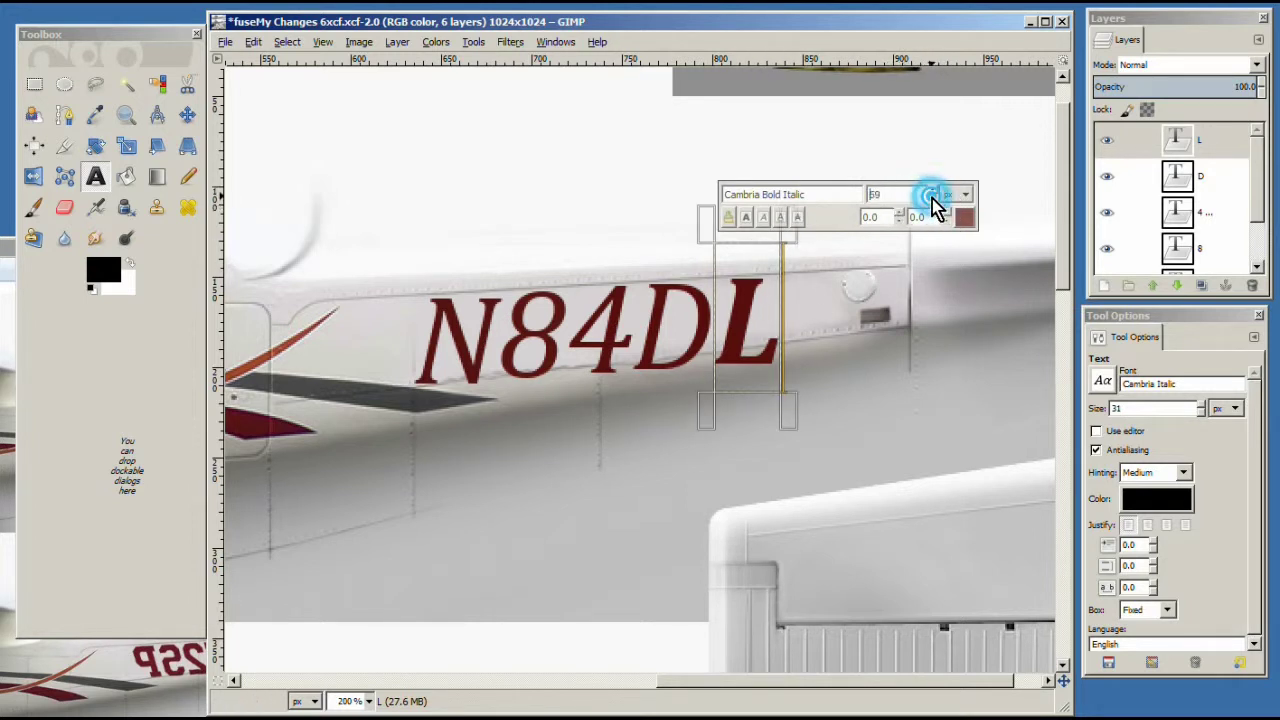
click(930, 199)
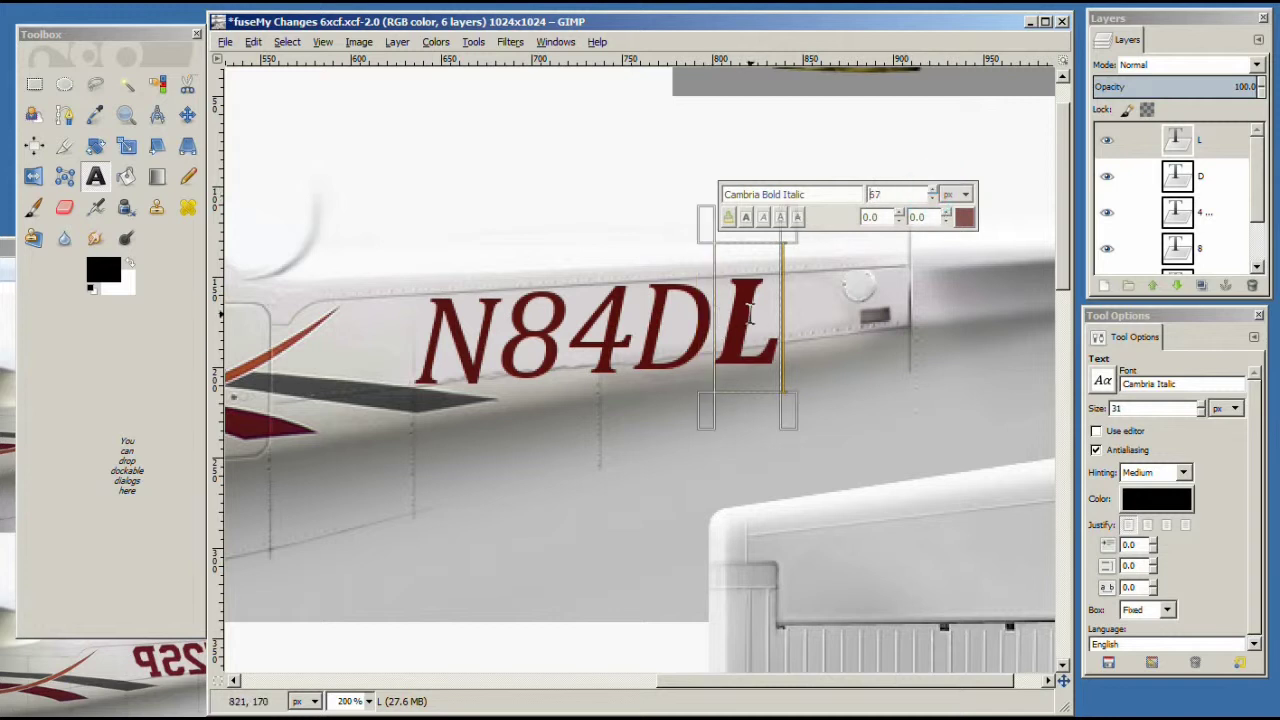
double_click(748, 306)
click(932, 199)
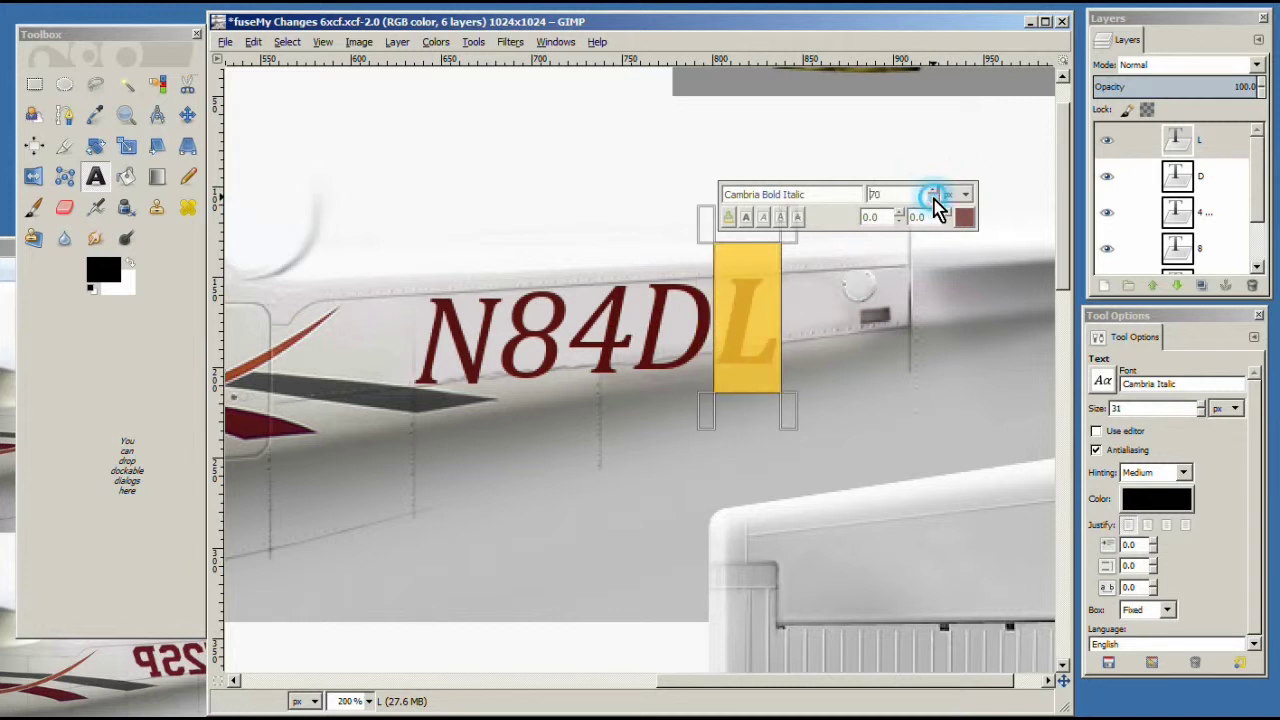
click(932, 199)
click(932, 199)
click(932, 199)
click(932, 199)
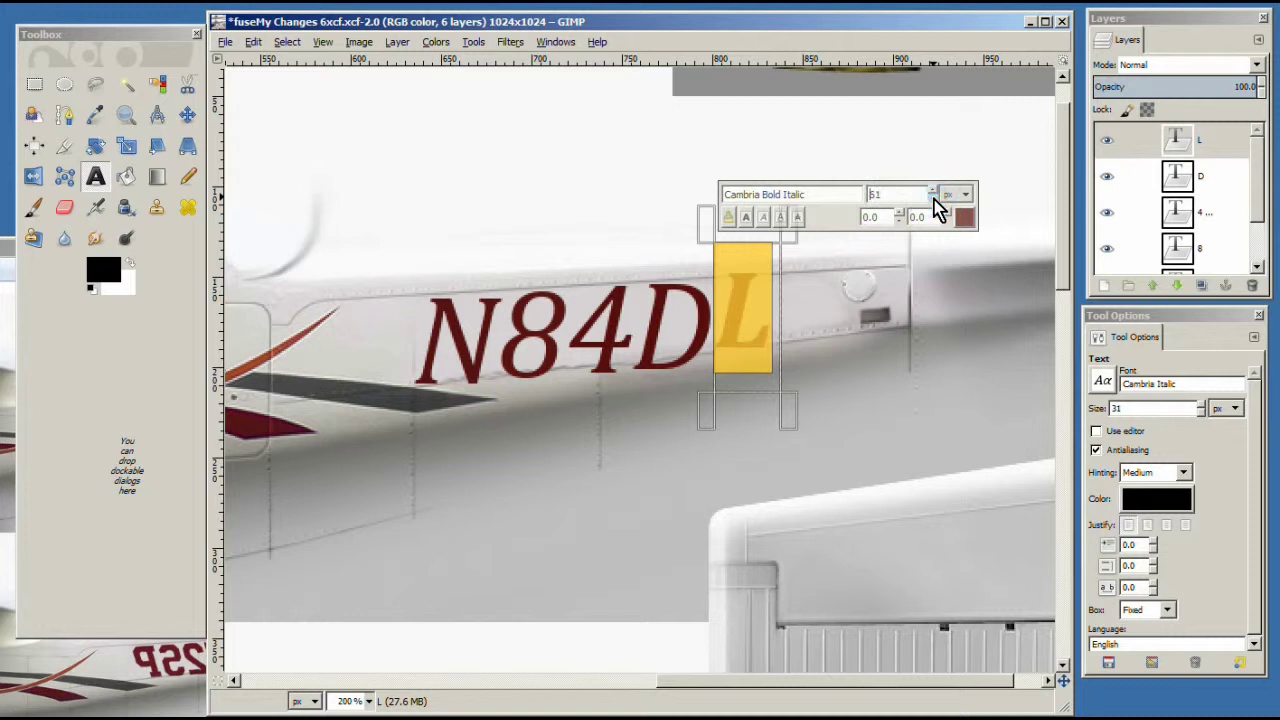
click(670, 318)
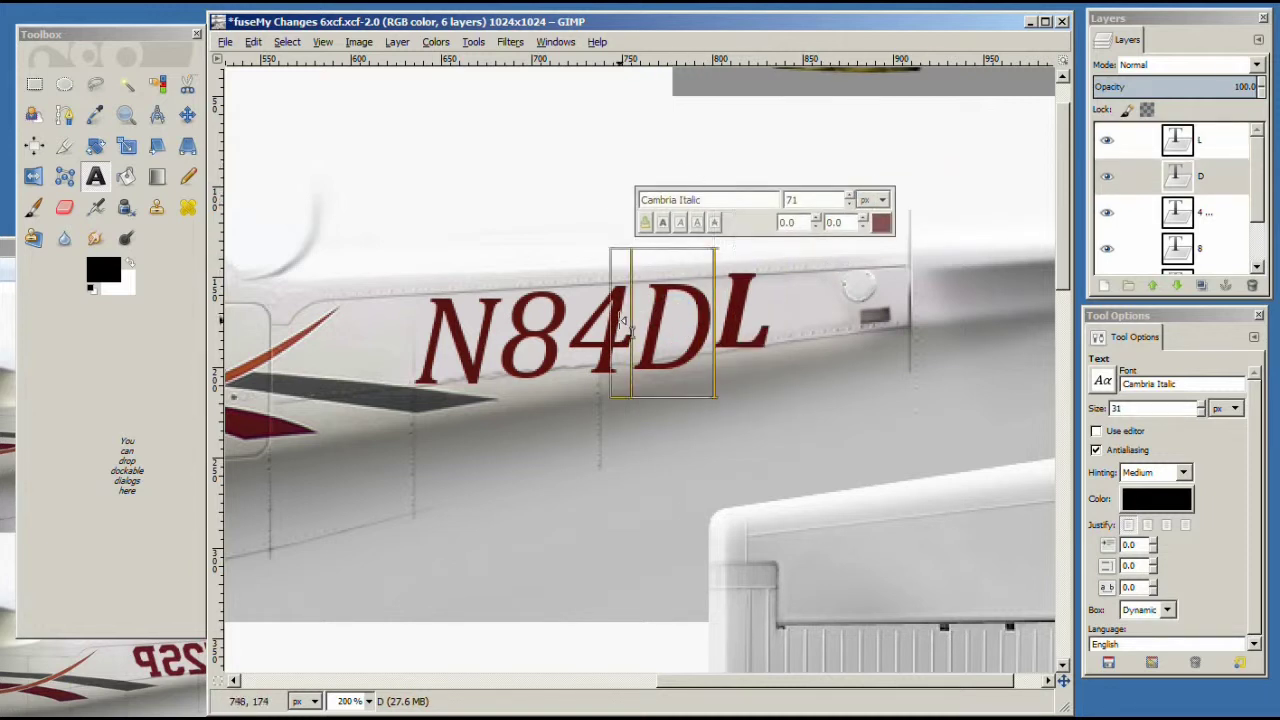
Restyle the D from Cambria Italic to Cambria Bold Italic.
click(726, 203)
drag(726, 203, 577, 207)
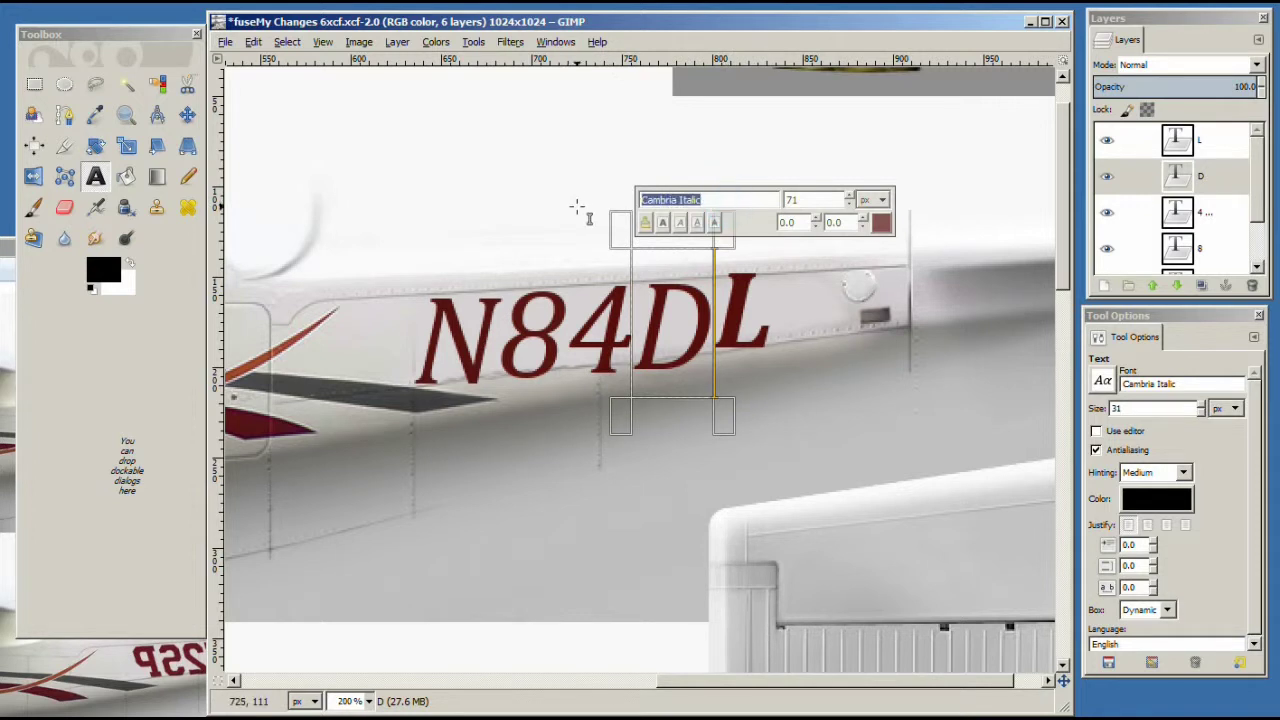
double_click(676, 320)
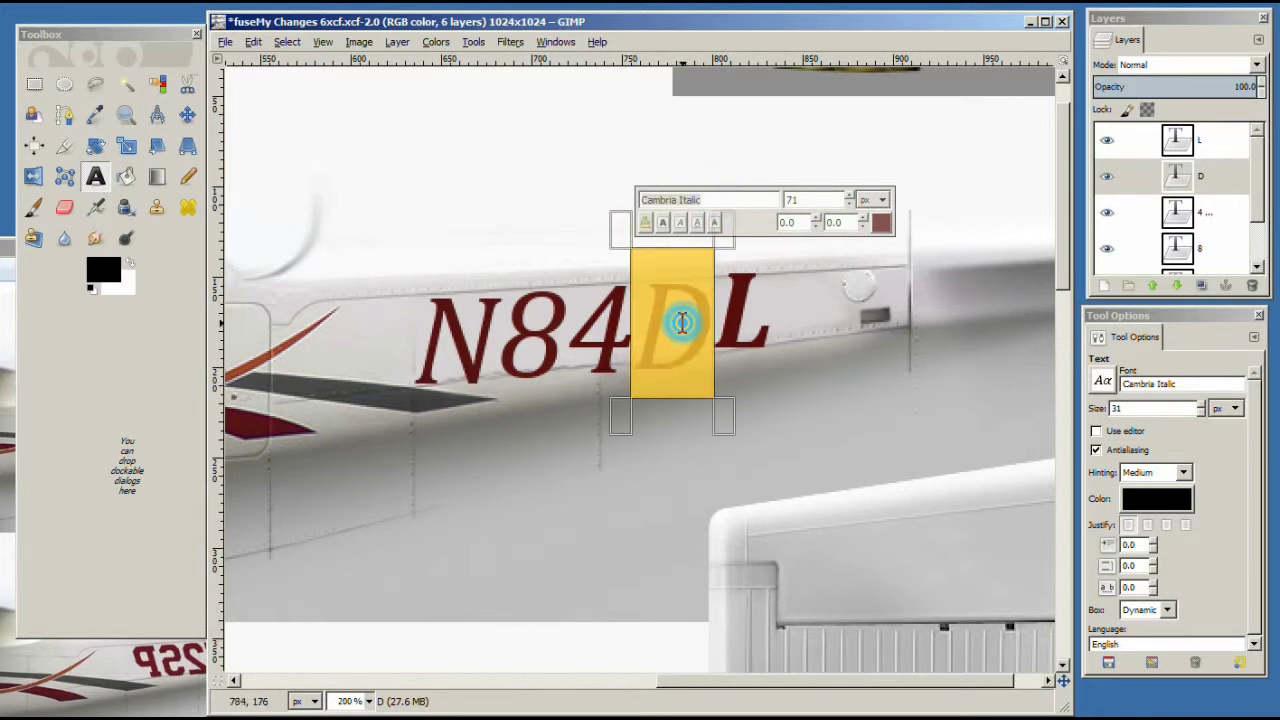
drag(714, 197, 600, 198)
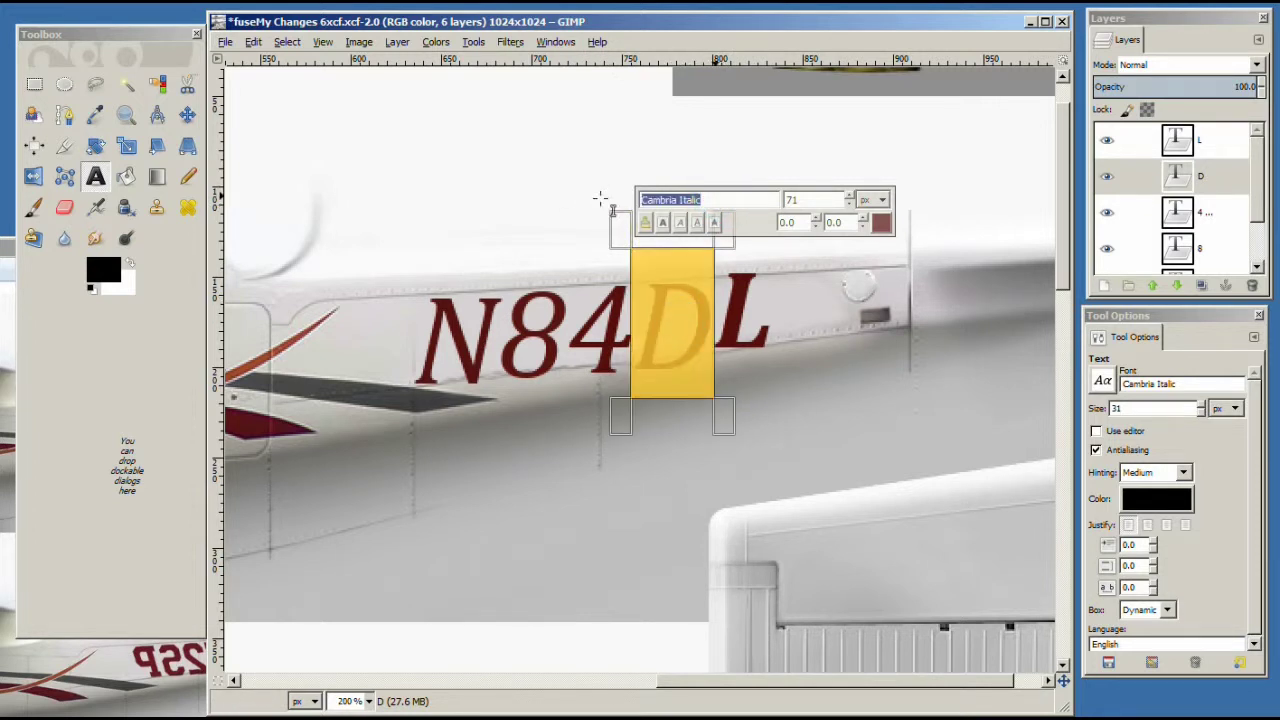
Restyle the 4 in Cambria Bold Italic.
click(602, 320)
double_click(602, 320)
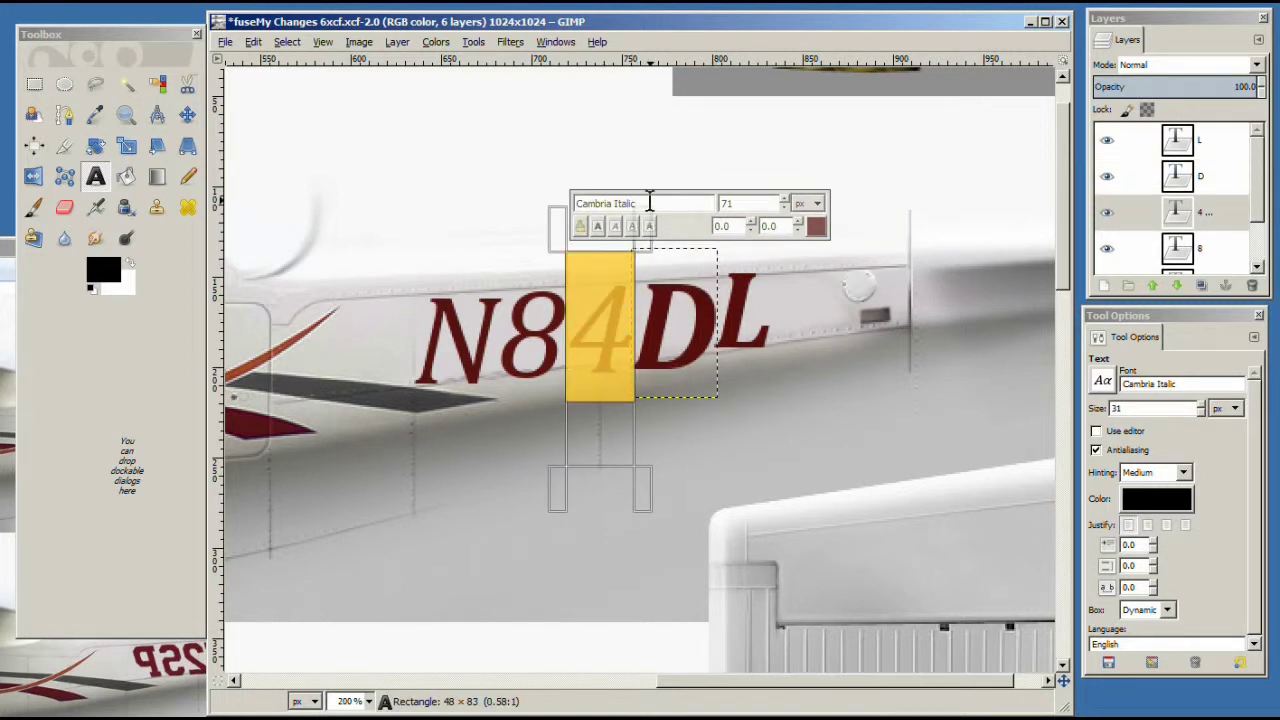
drag(650, 203, 546, 200)
text(Cambria Bold Italic)
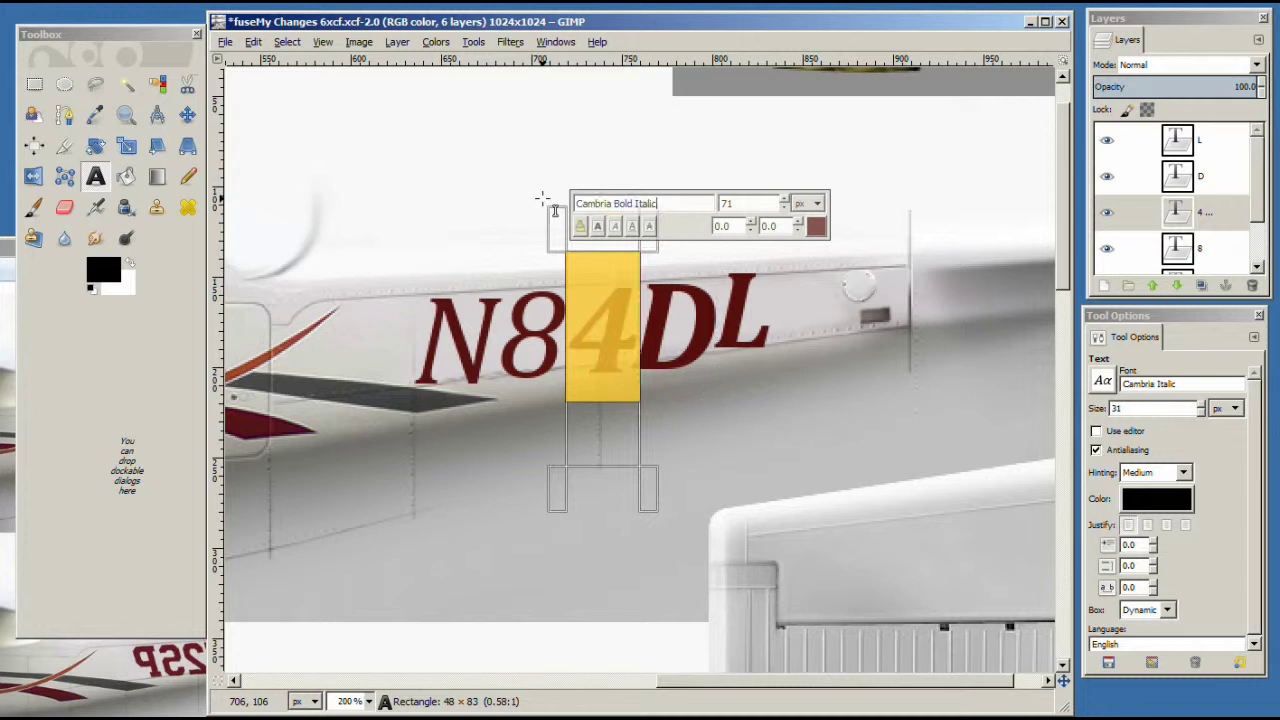
click(541, 333)
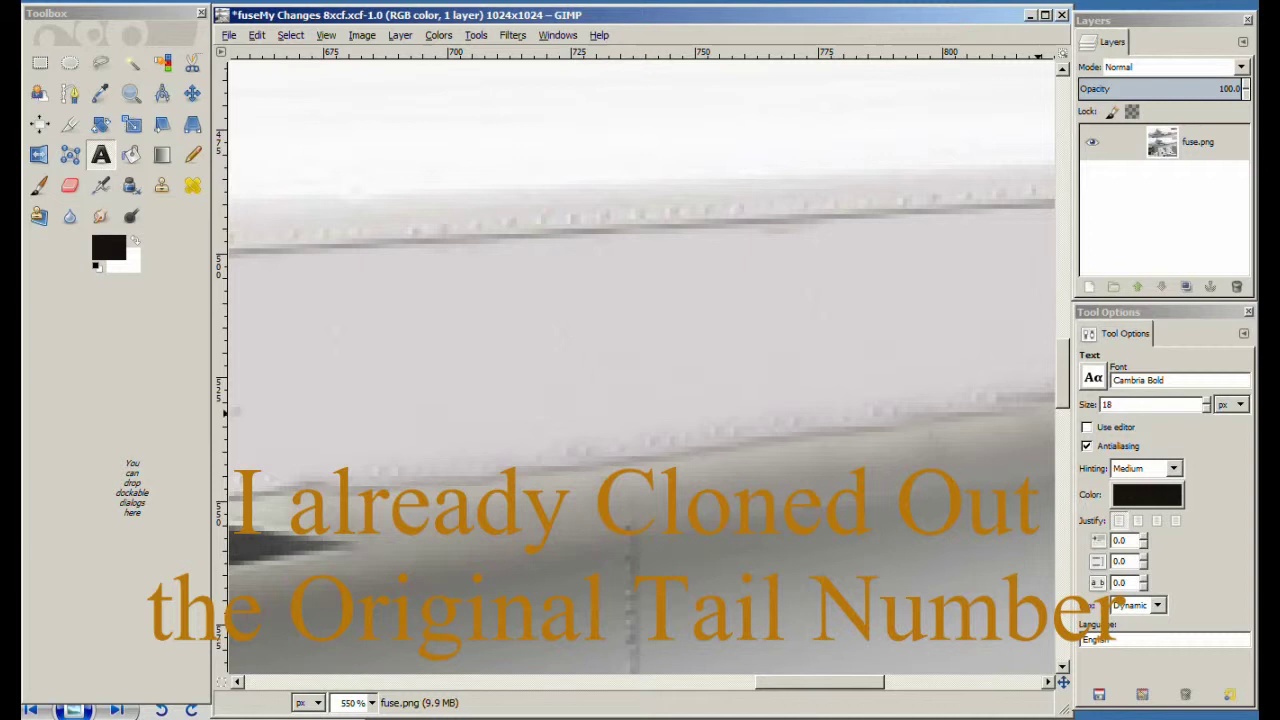
Check the reference livery images, then start a new text box on the cleaned fuselage.
key(alt+Tab)
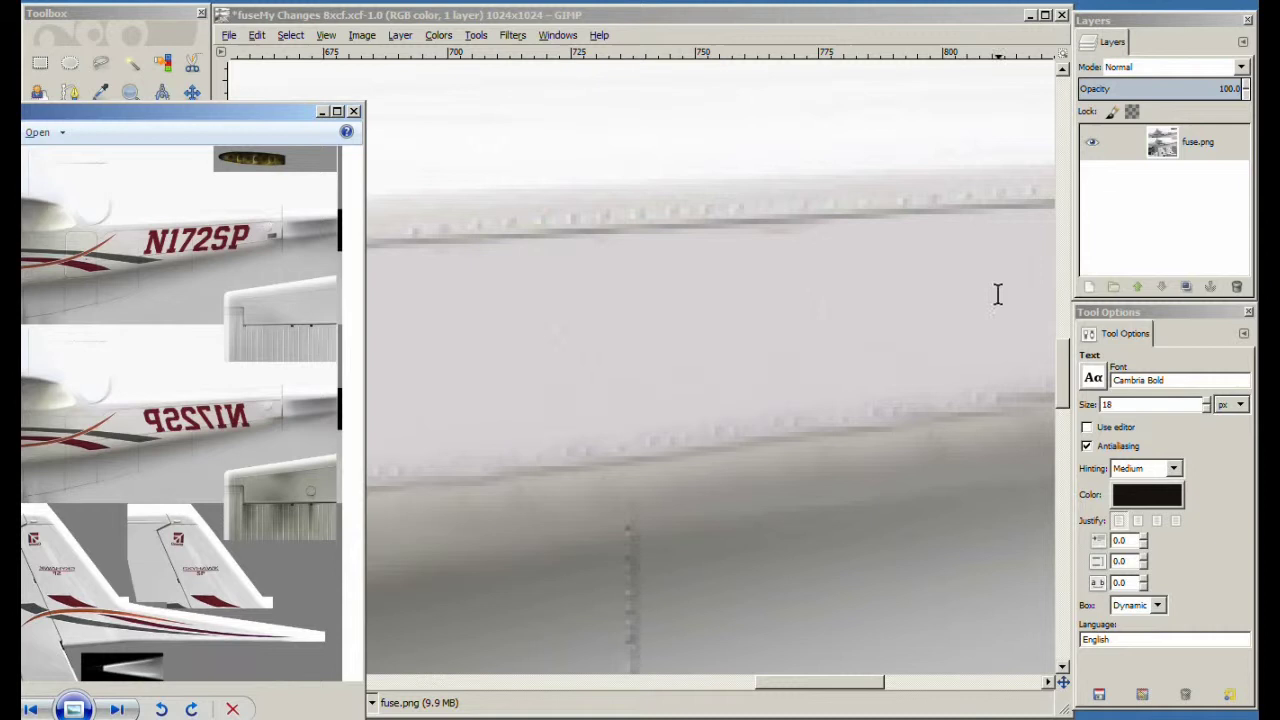
click(585, 712)
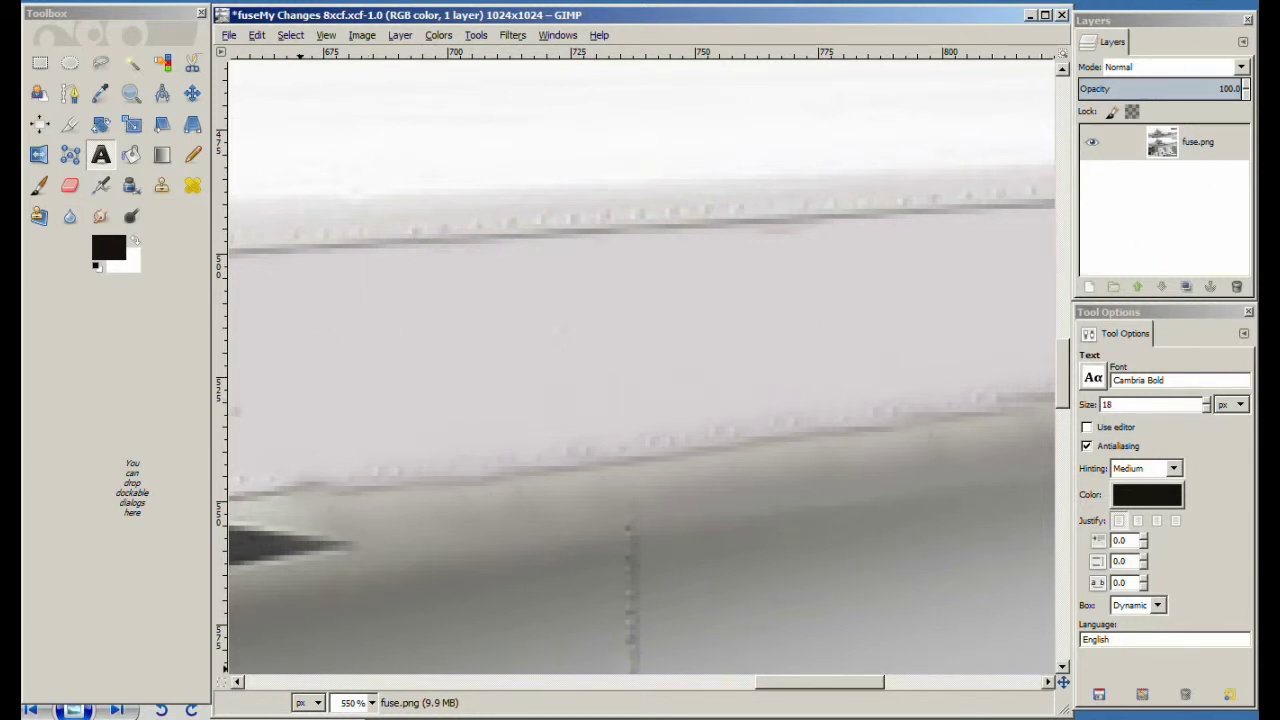
key(alt+Tab)
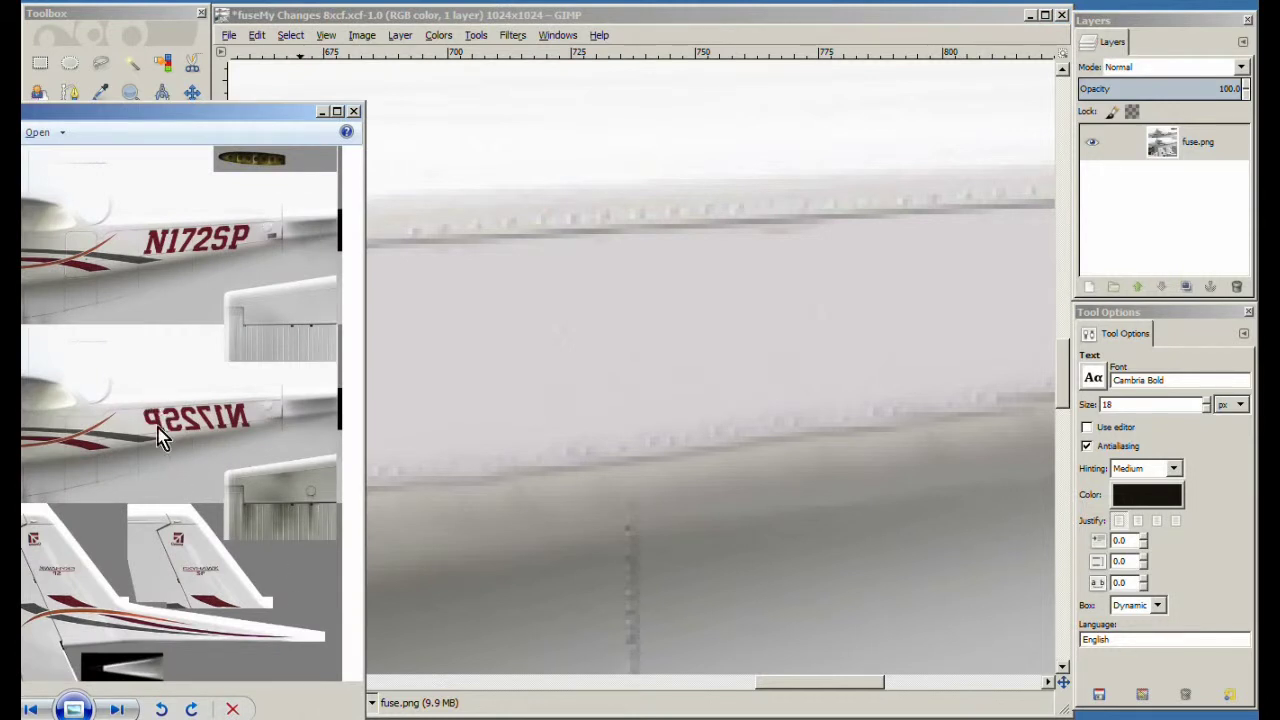
click(486, 703)
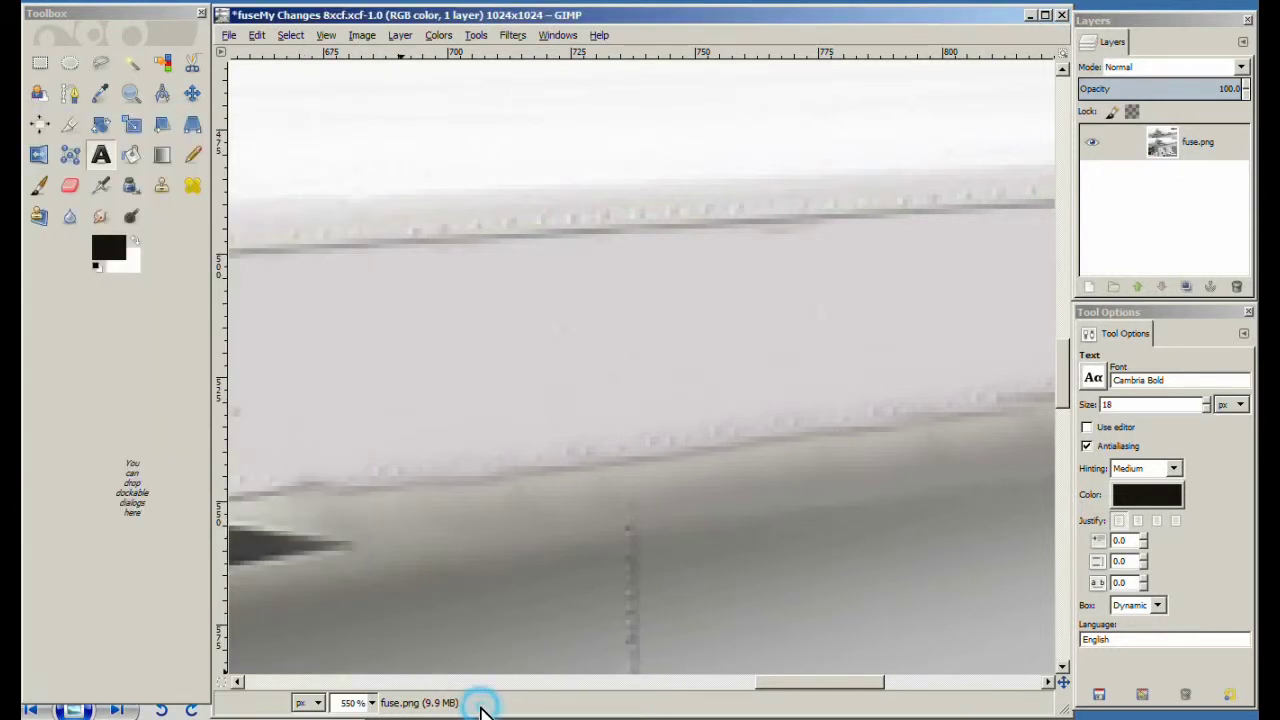
click(331, 349)
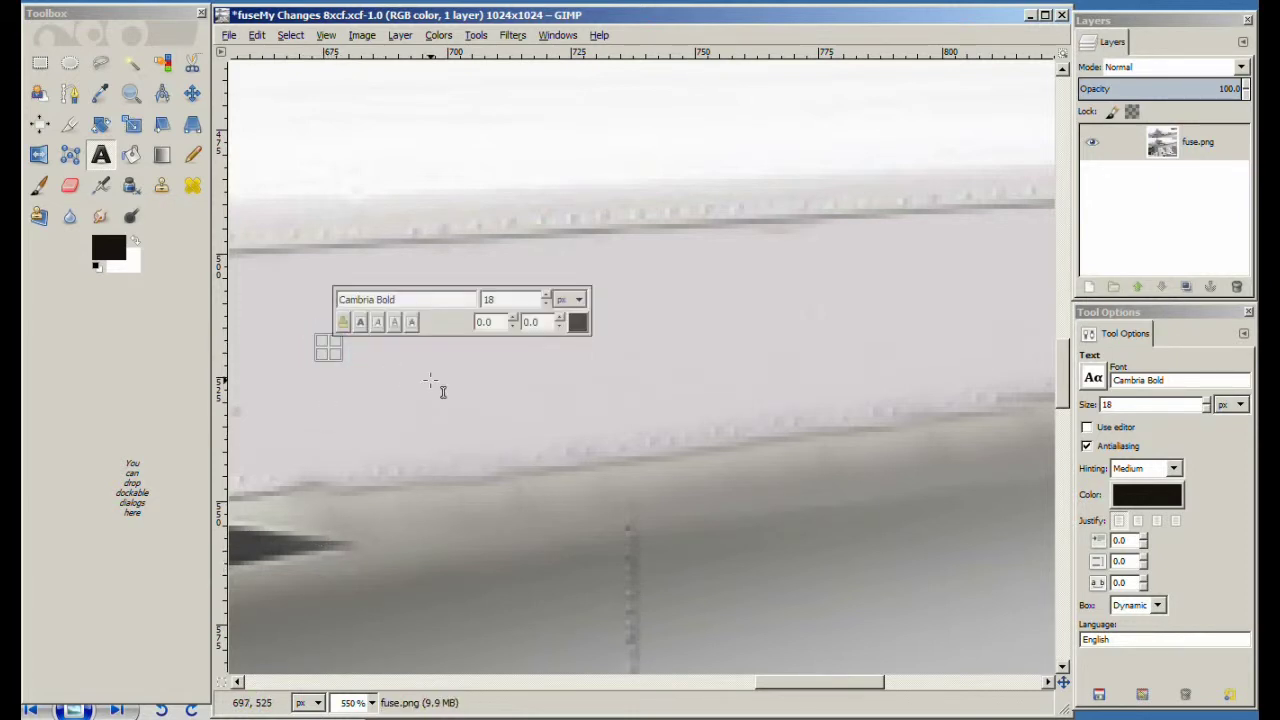
Type L and give it size 61 and dark red colour 501313.
text(L)
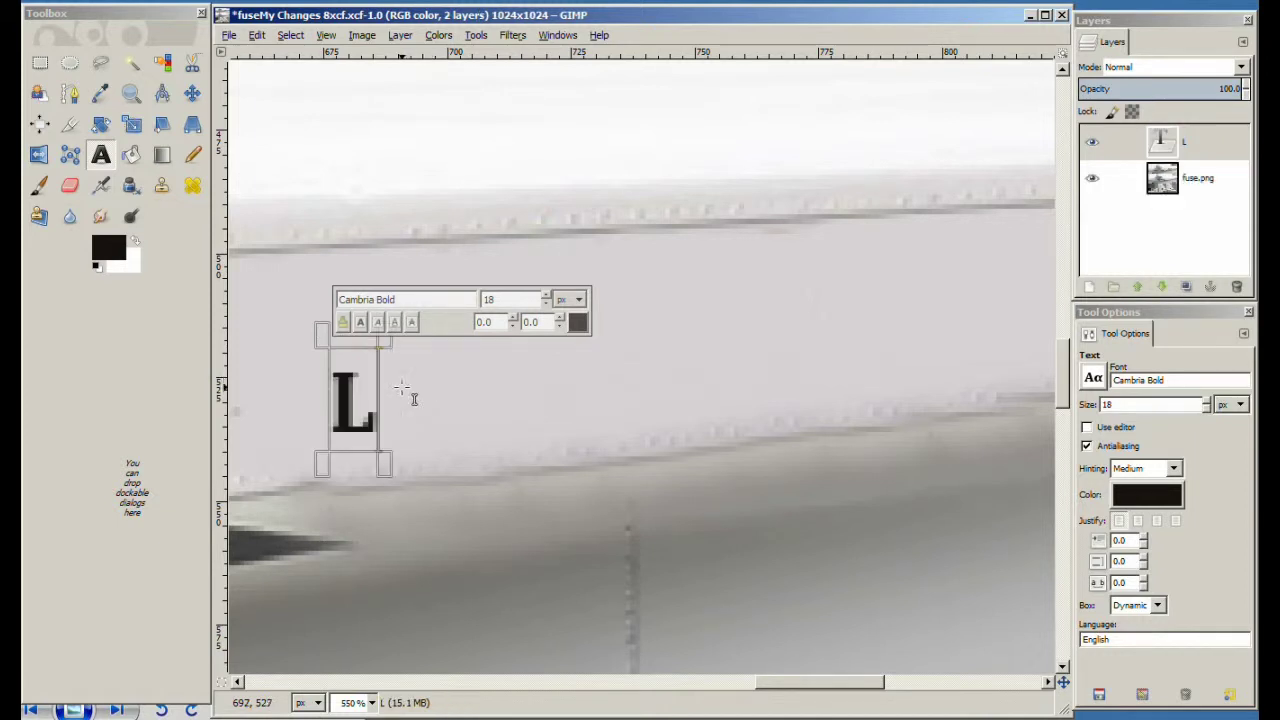
double_click(356, 393)
double_click(490, 299)
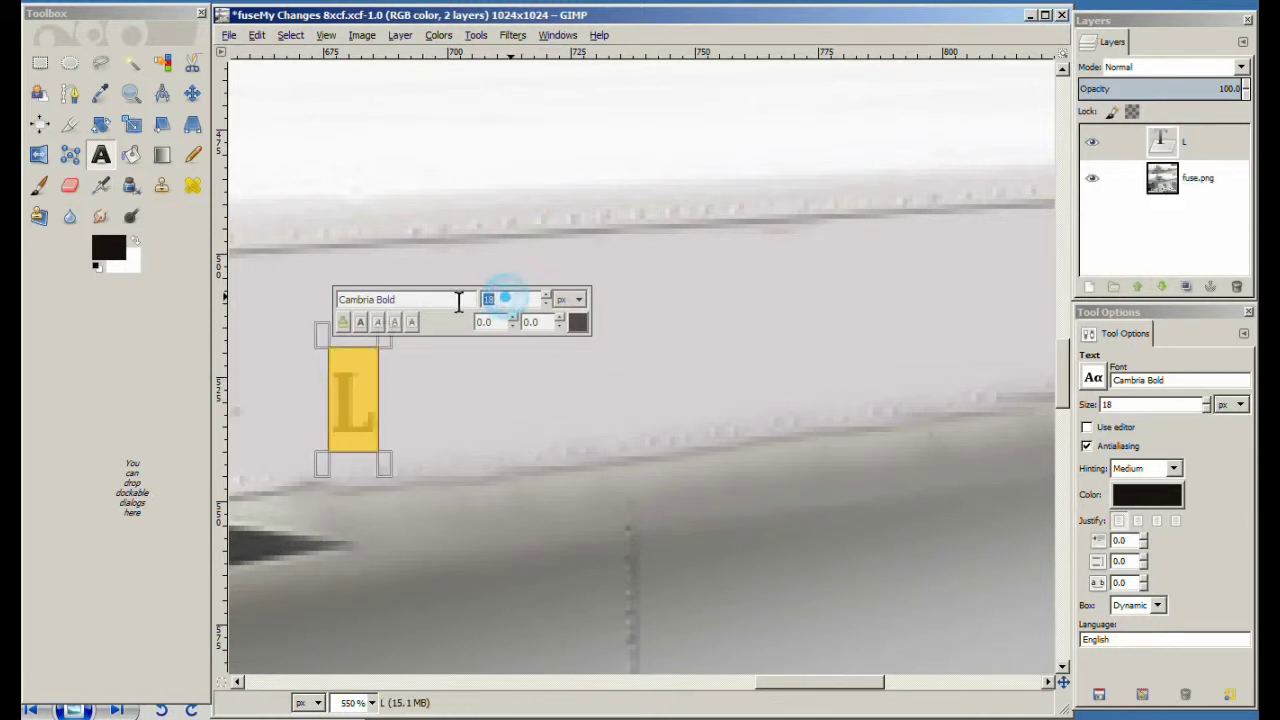
key(Return)
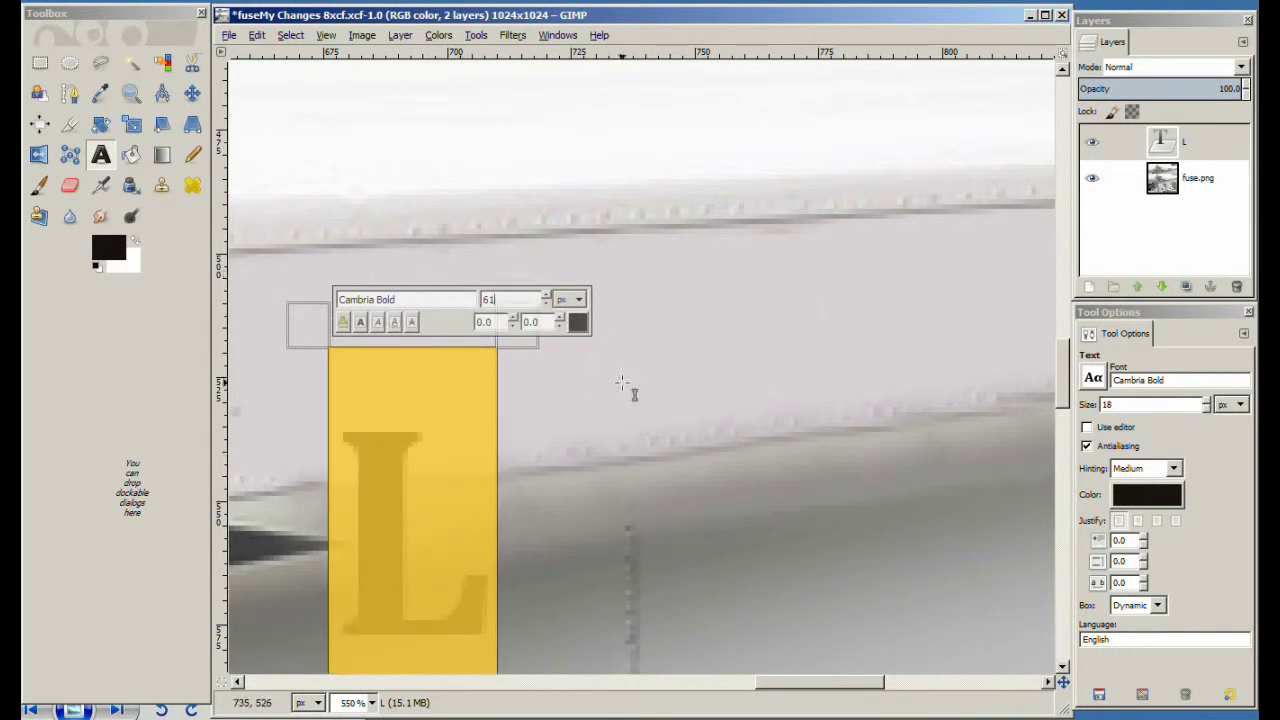
click(578, 321)
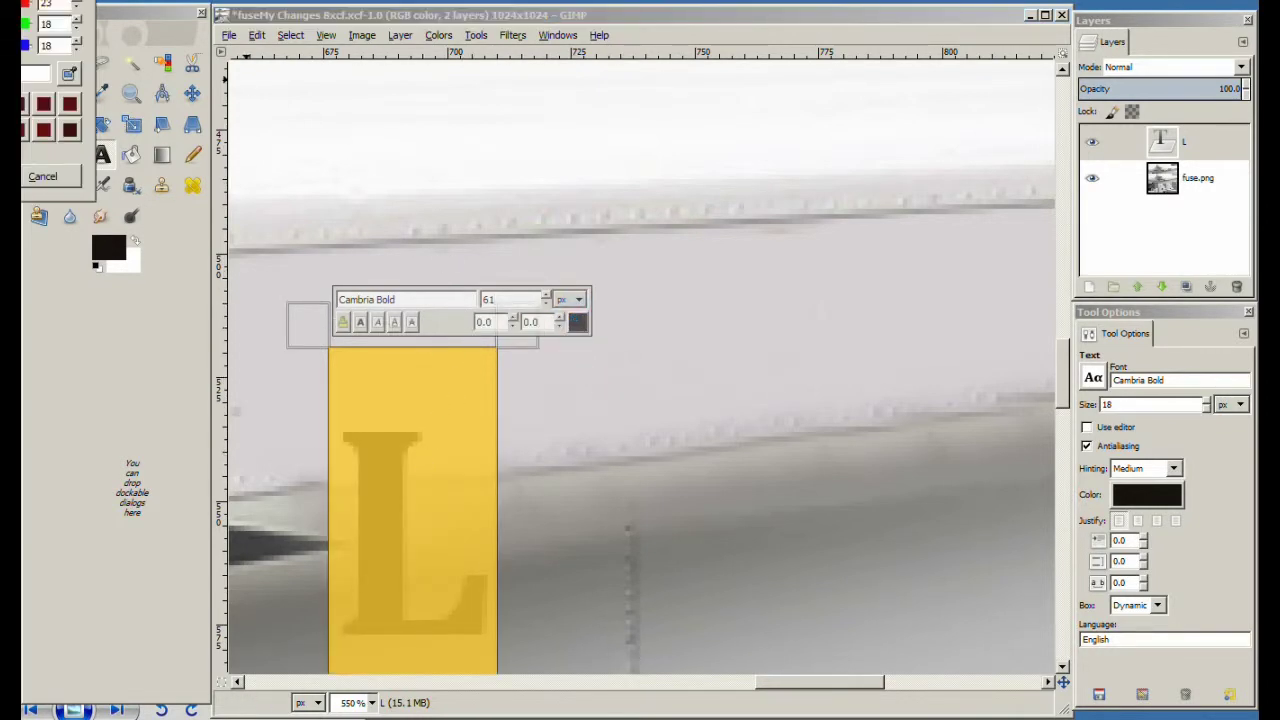
drag(0, 0, 837, 253)
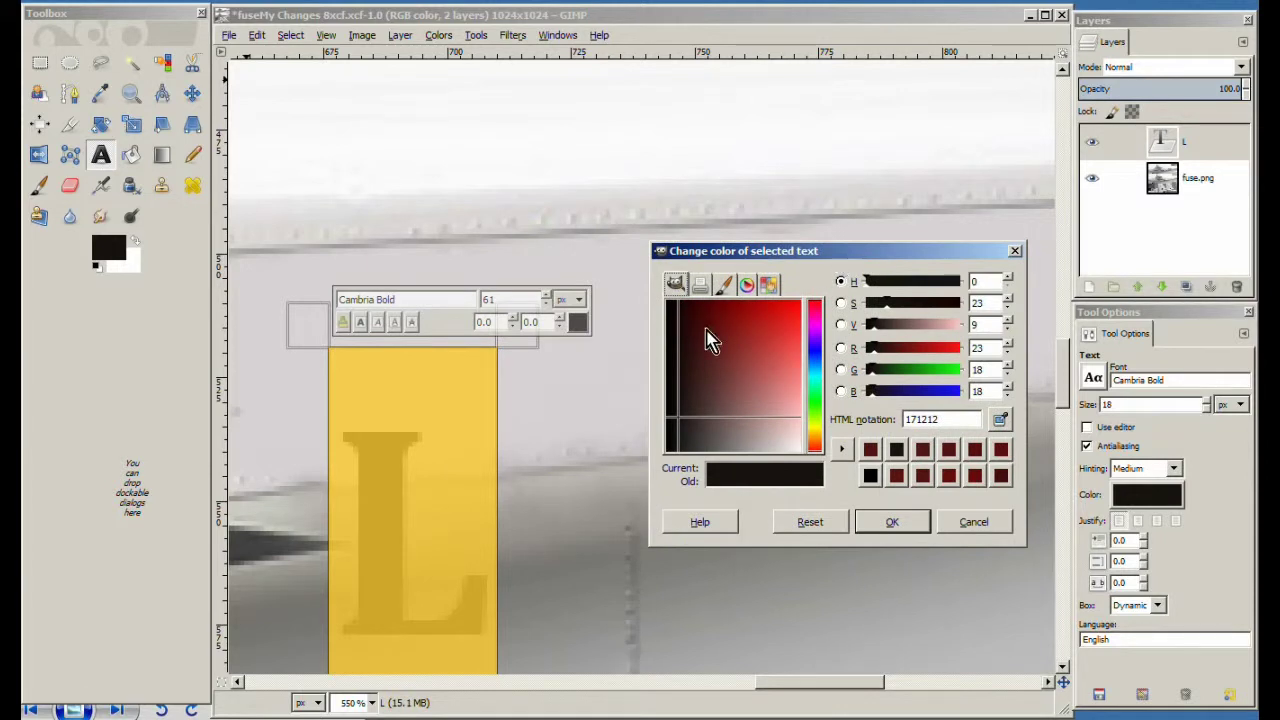
drag(700, 332, 697, 339)
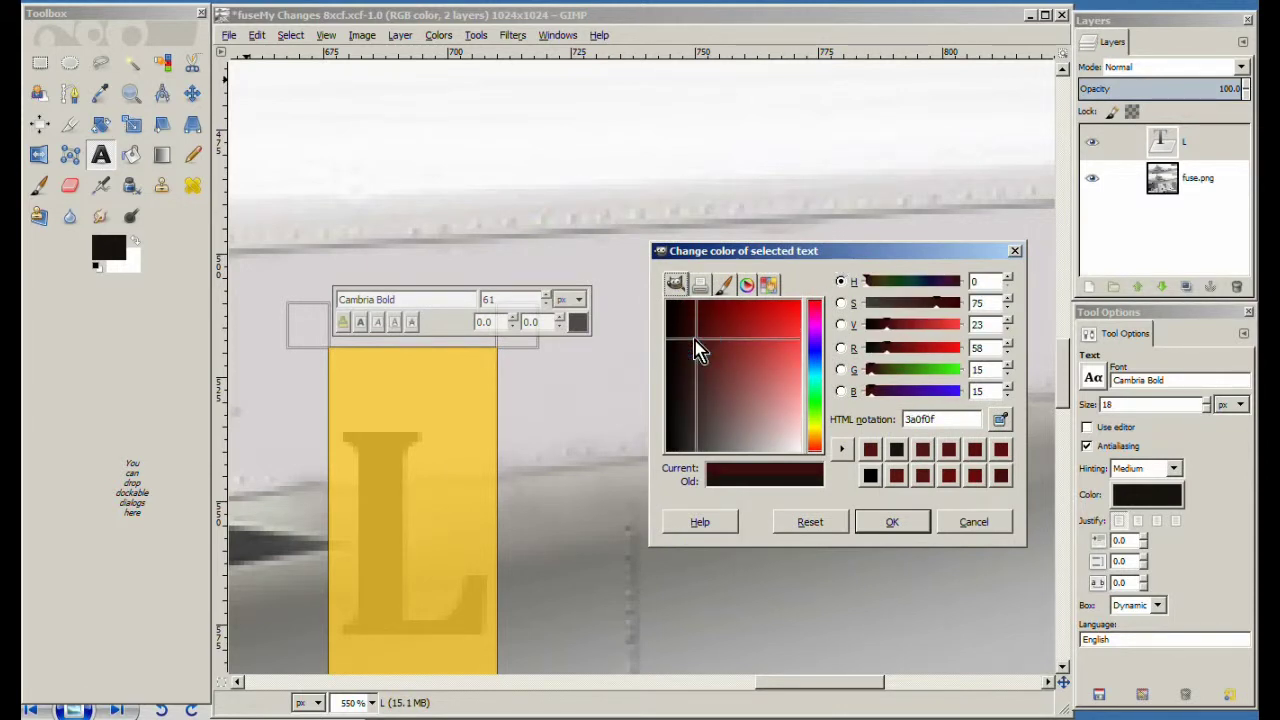
double_click(951, 419)
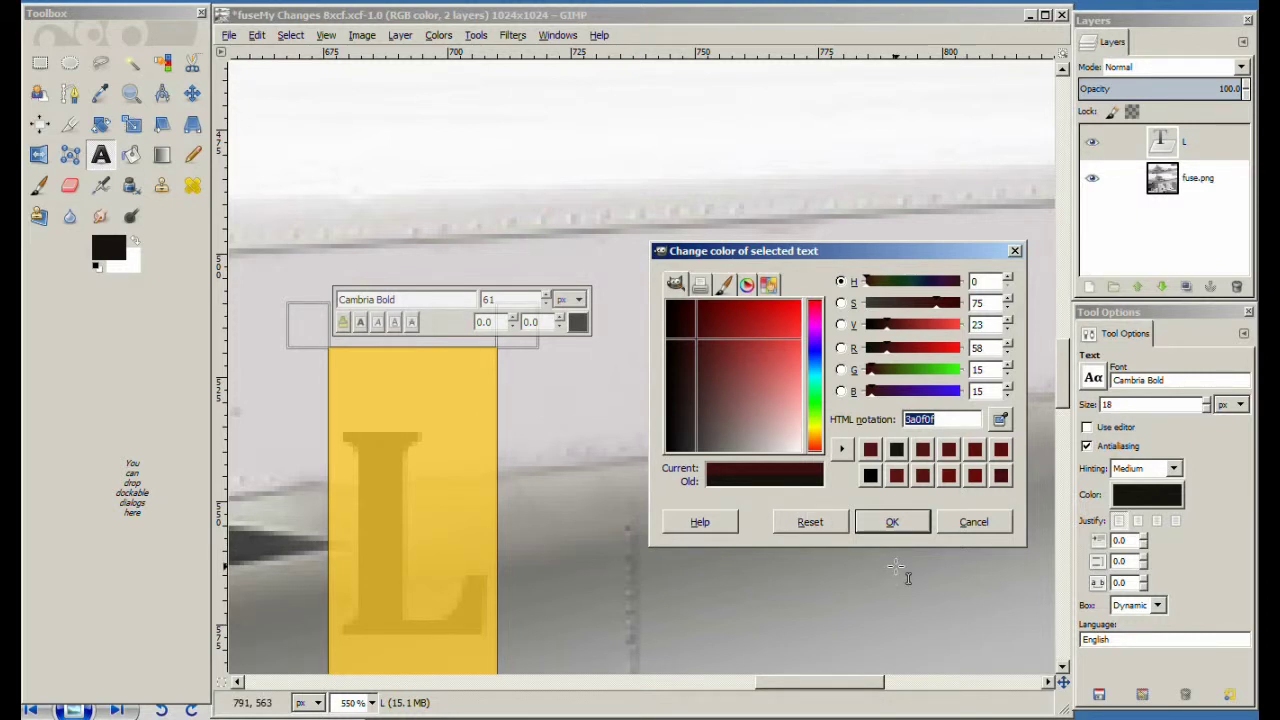
text(501313)
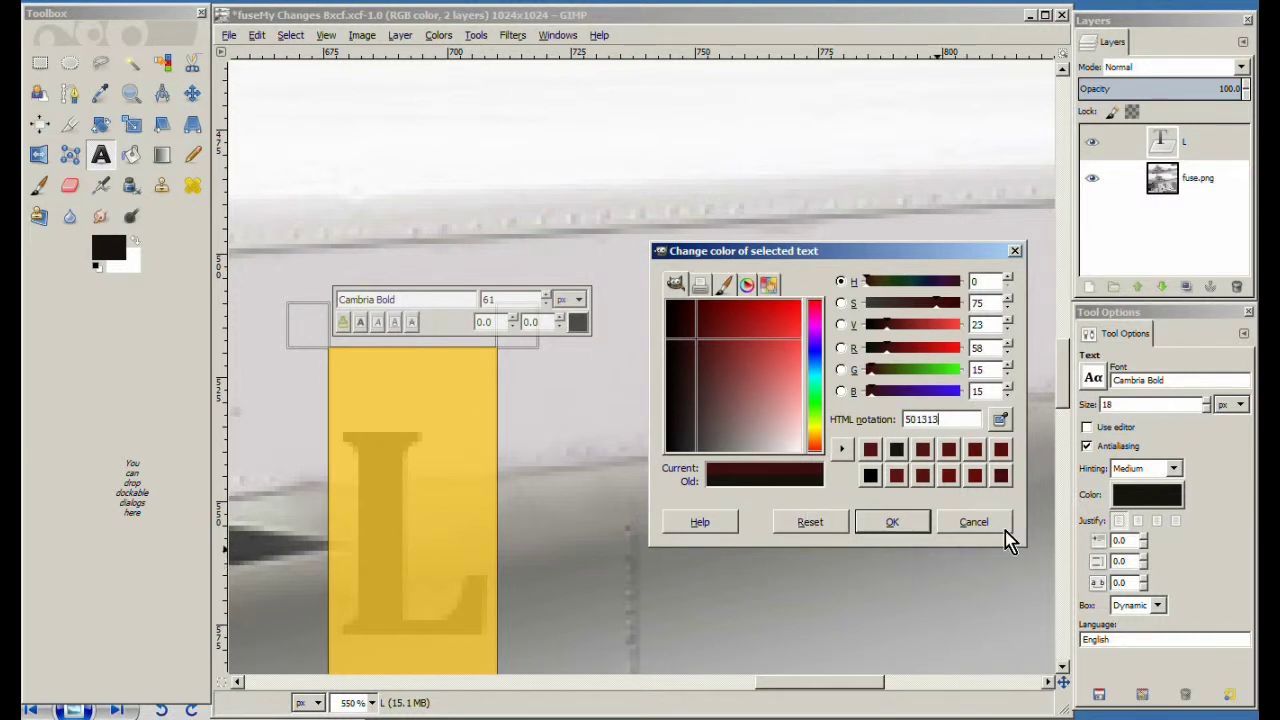
click(893, 522)
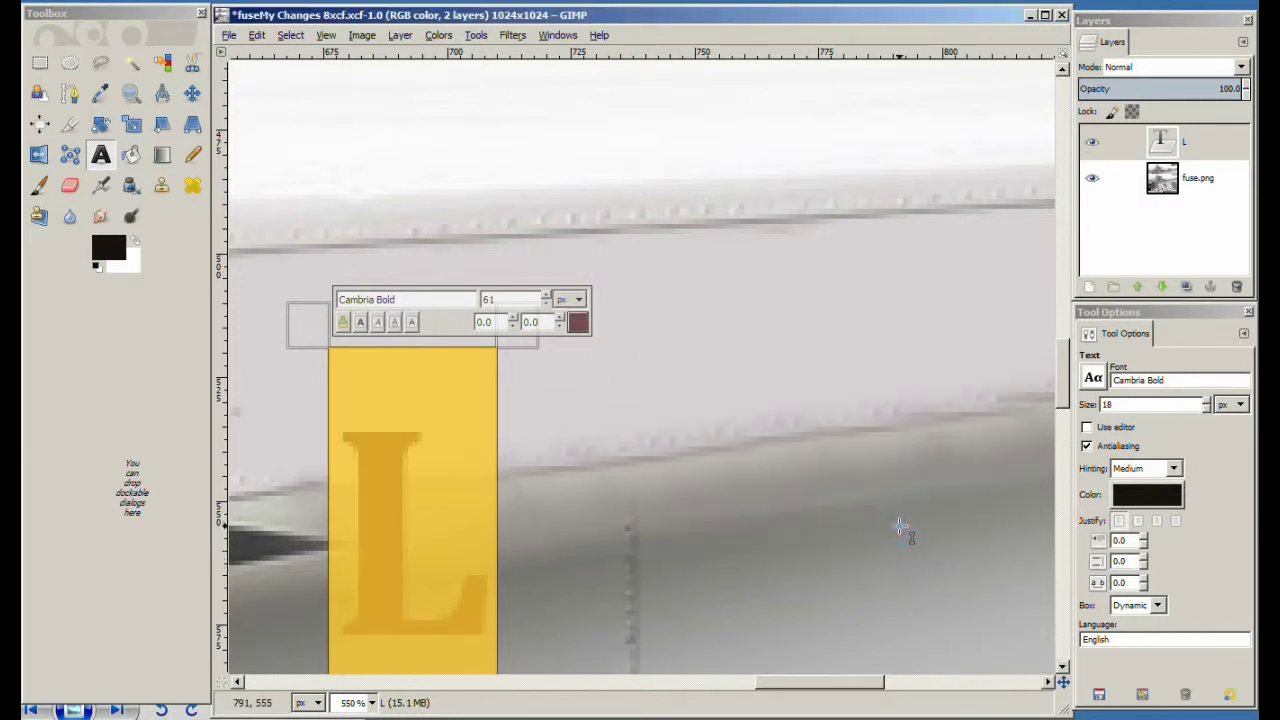
Move the L up onto the fuselage and flip its layer horizontally.
click(432, 370)
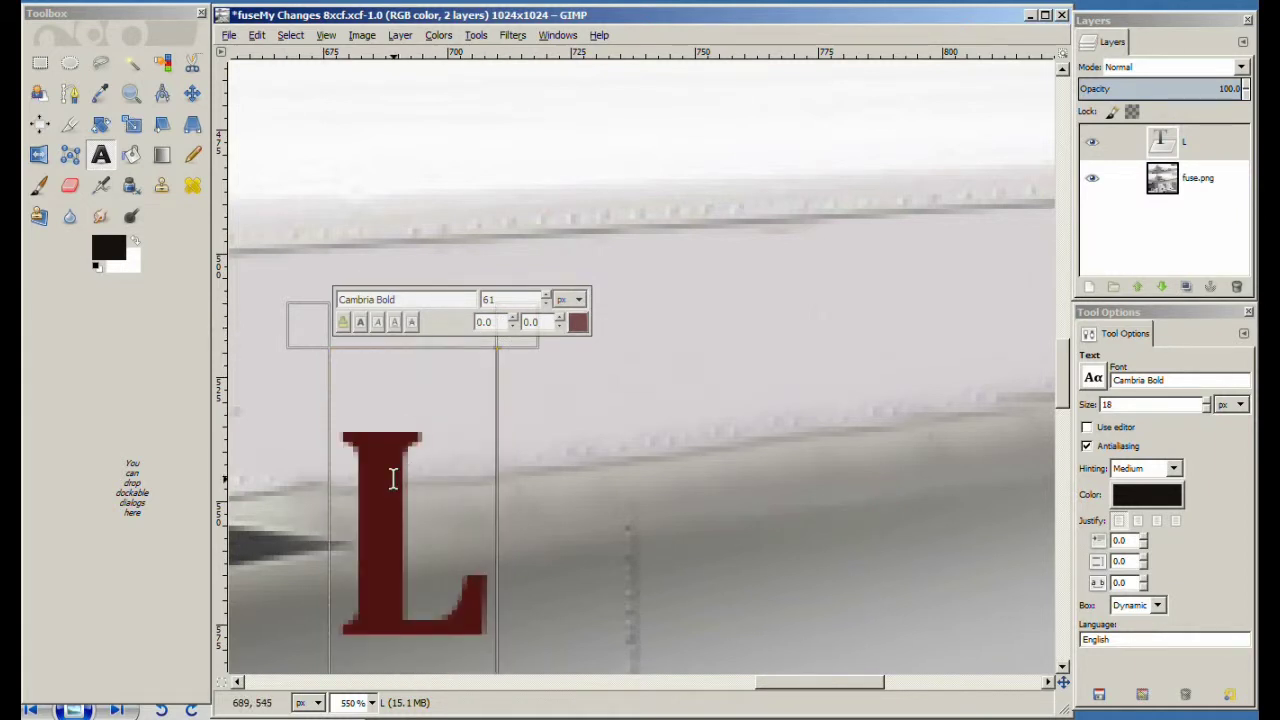
drag(393, 478, 380, 283)
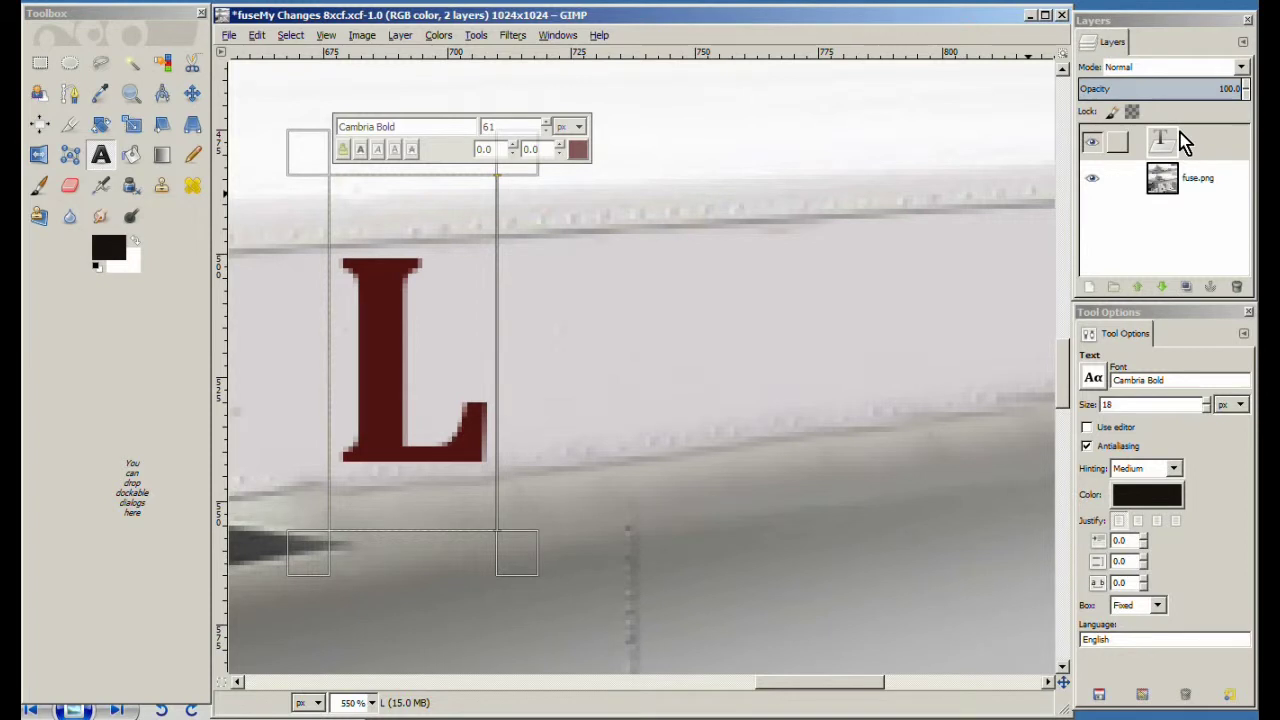
click(401, 38)
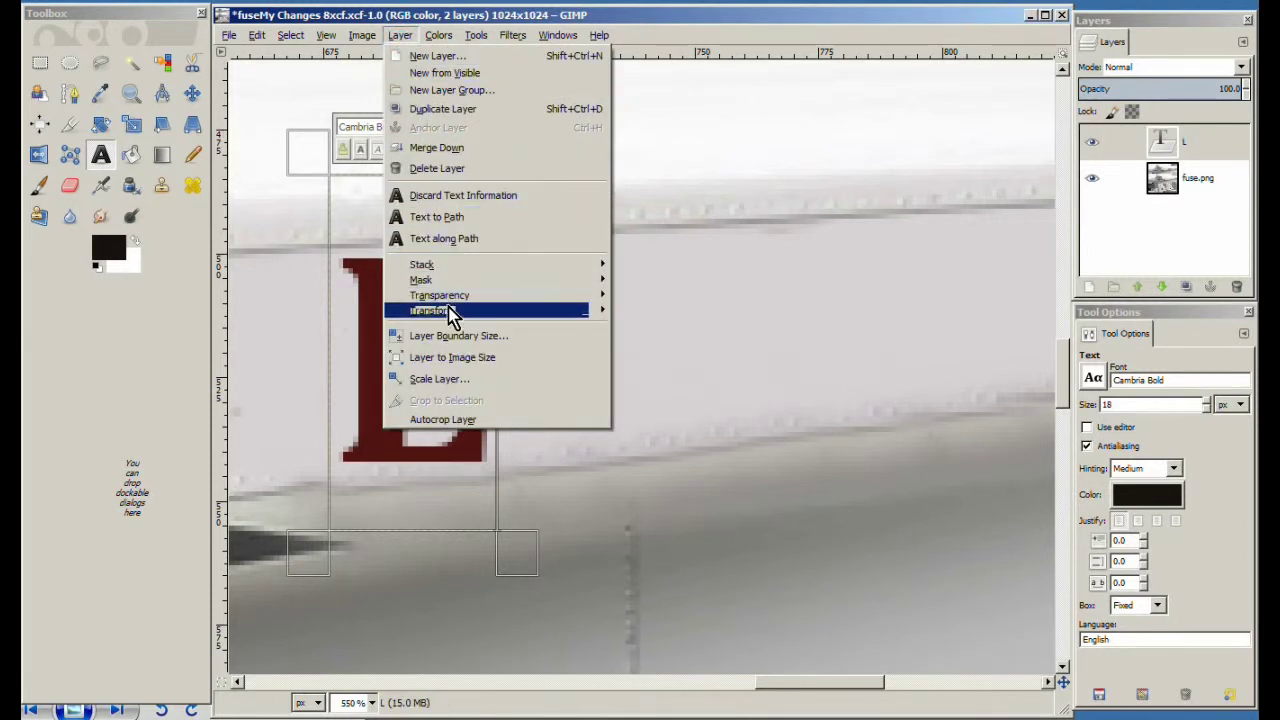
mouse_move(452, 316)
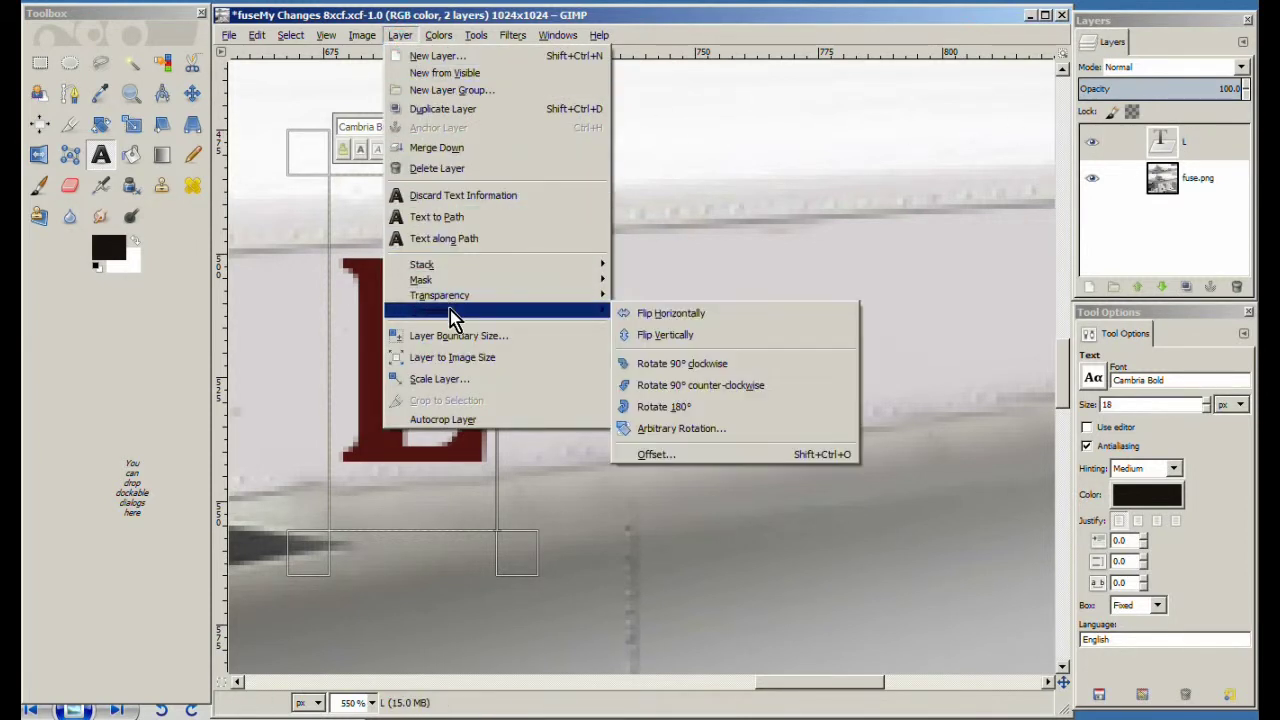
click(660, 313)
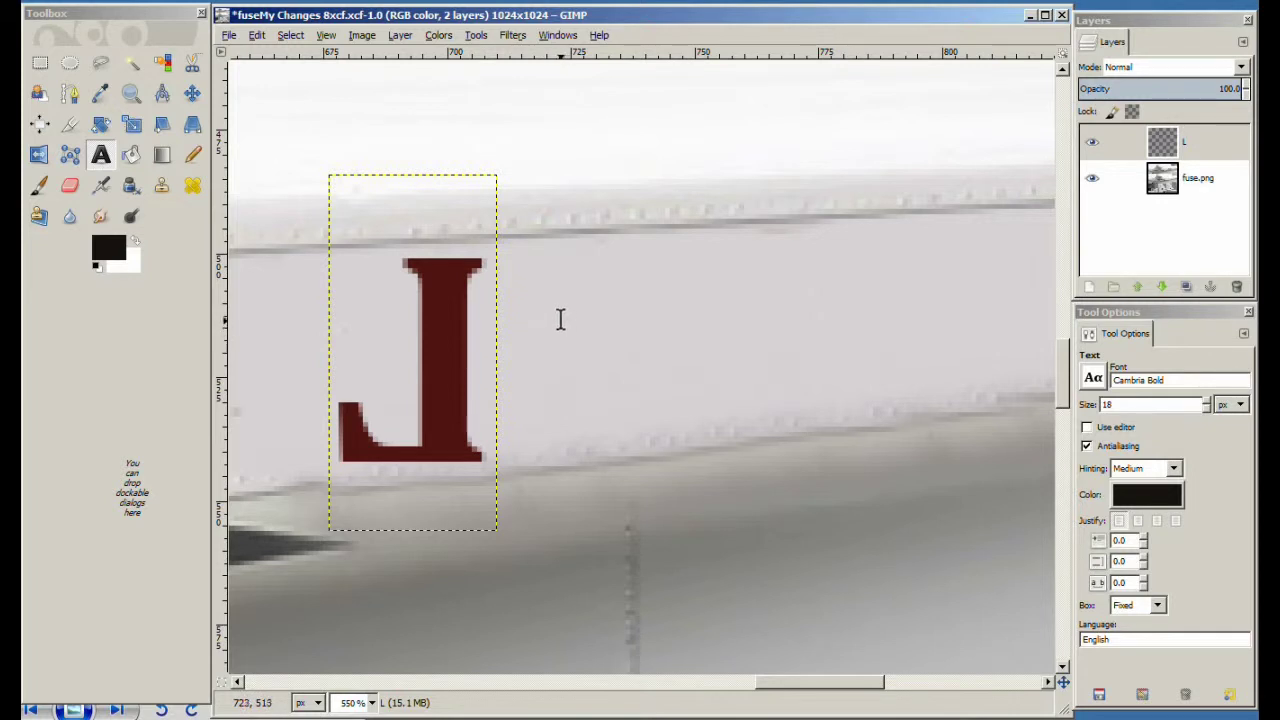
Add a D text layer at size 61 in dark red 501313.
click(586, 298)
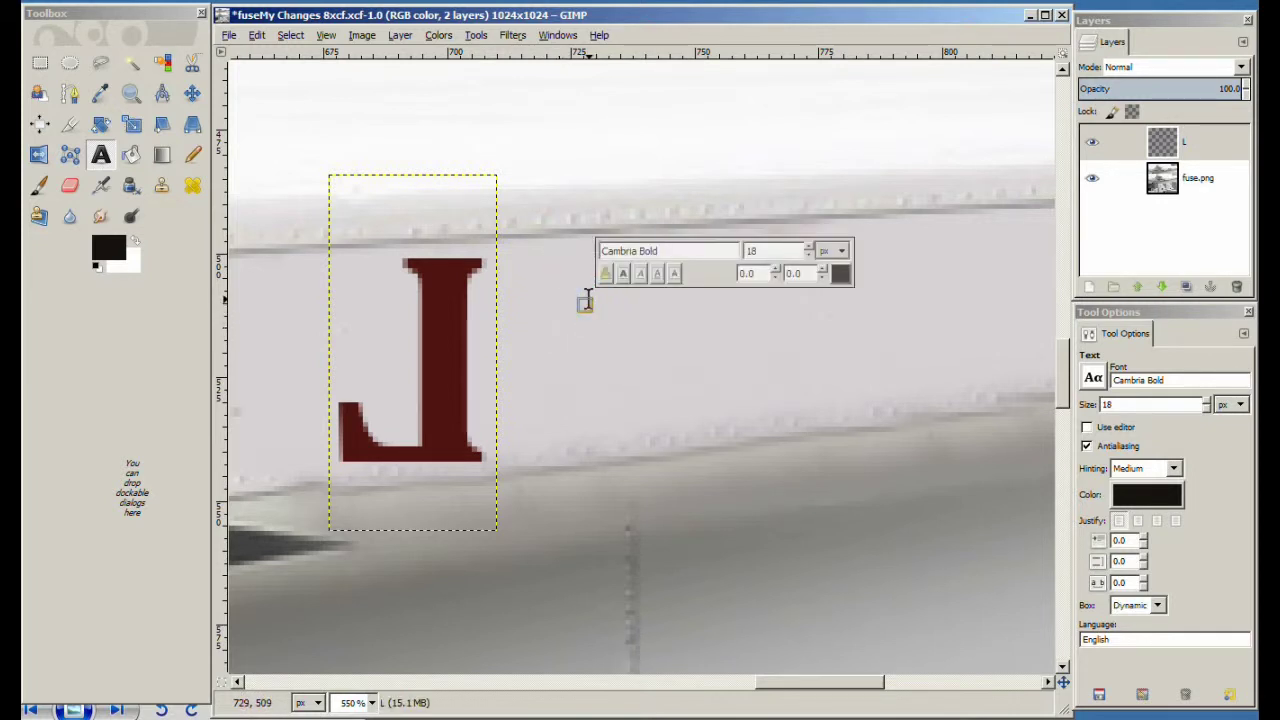
text(D)
double_click(628, 343)
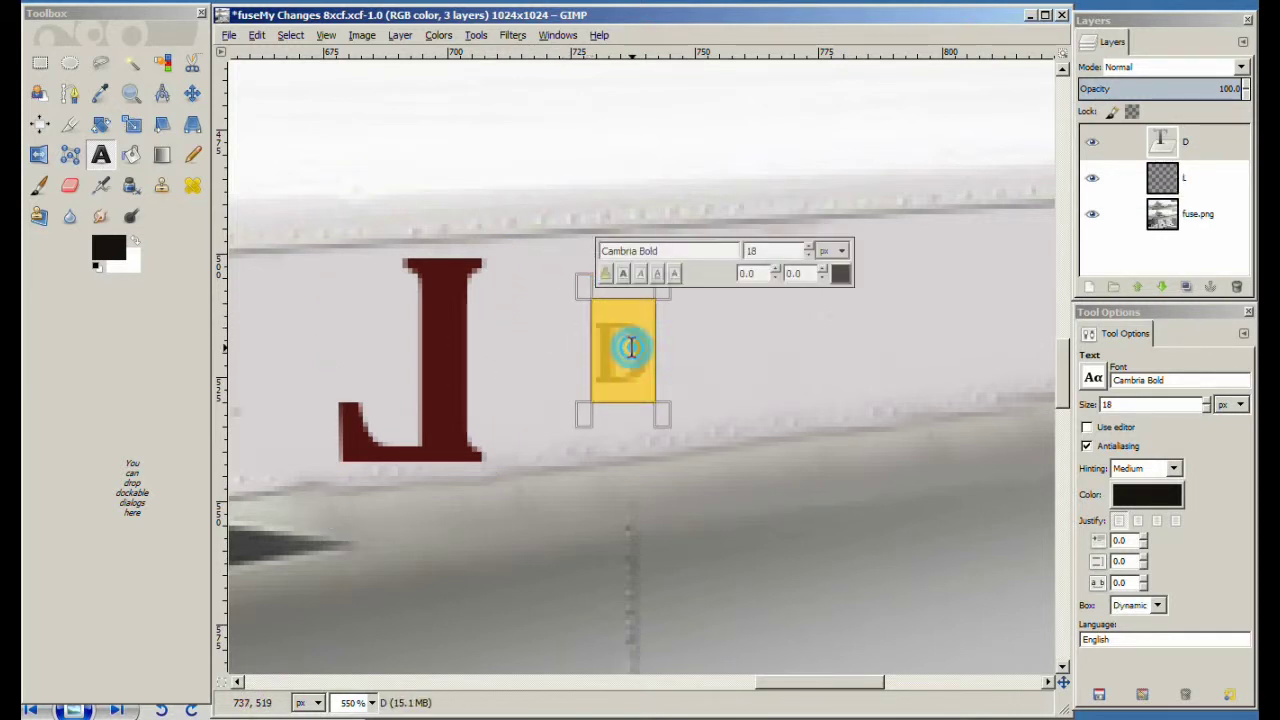
double_click(771, 250)
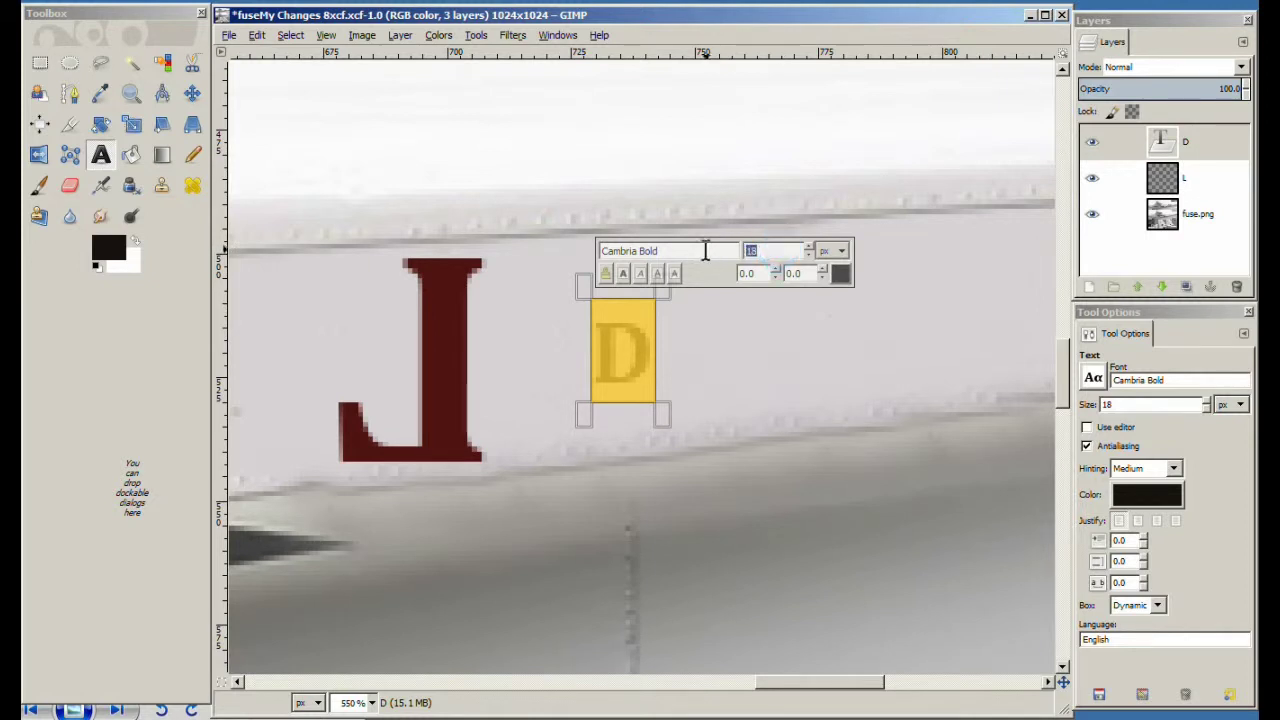
text(61)
key(Return)
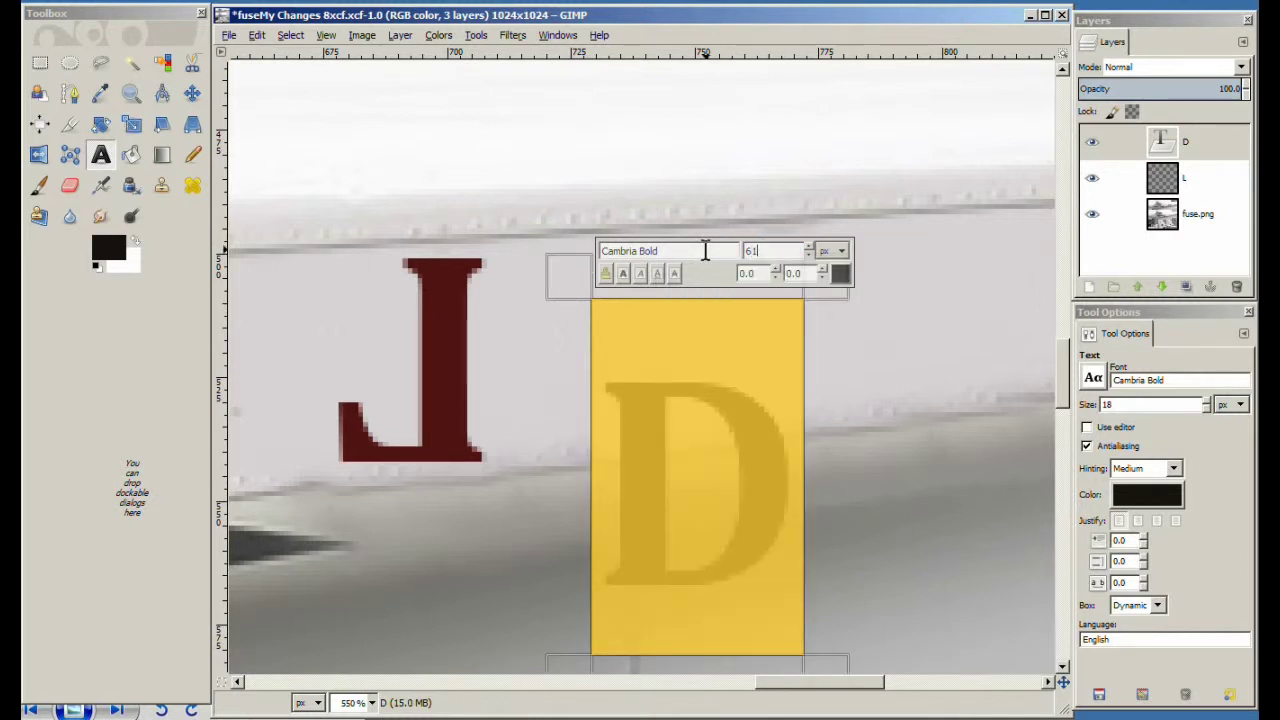
click(842, 274)
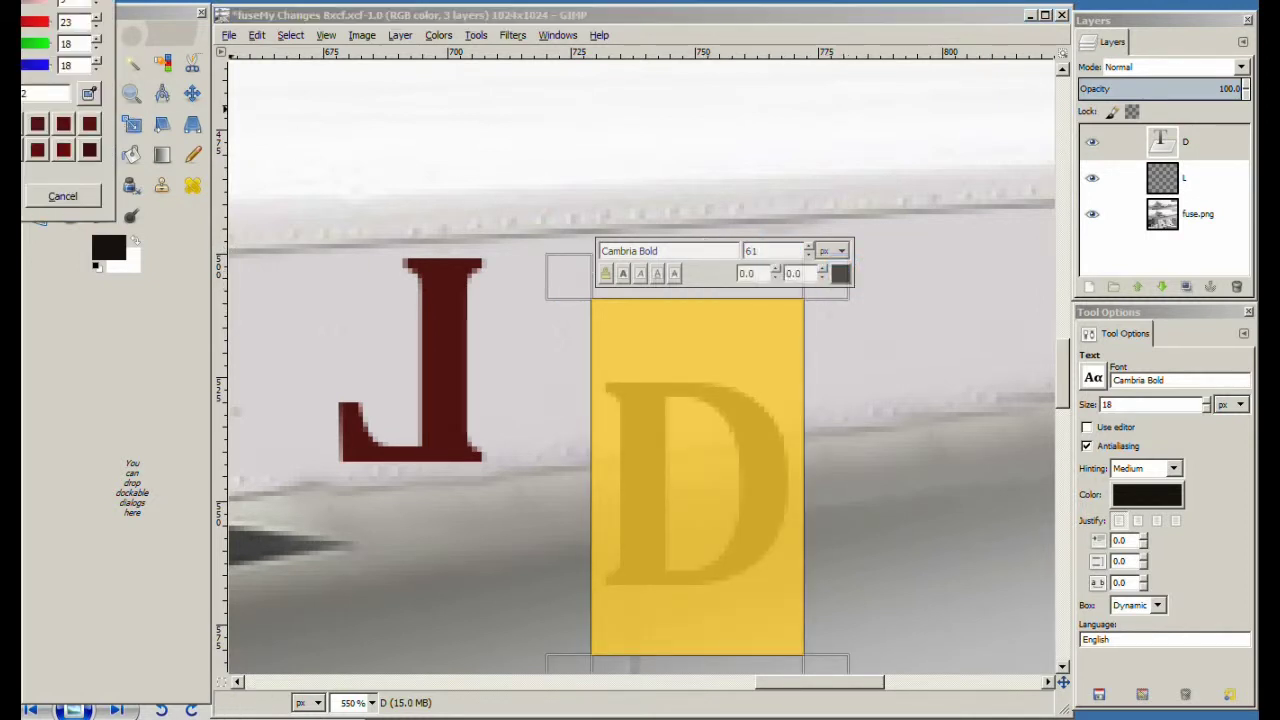
drag(832, 398, 718, 405)
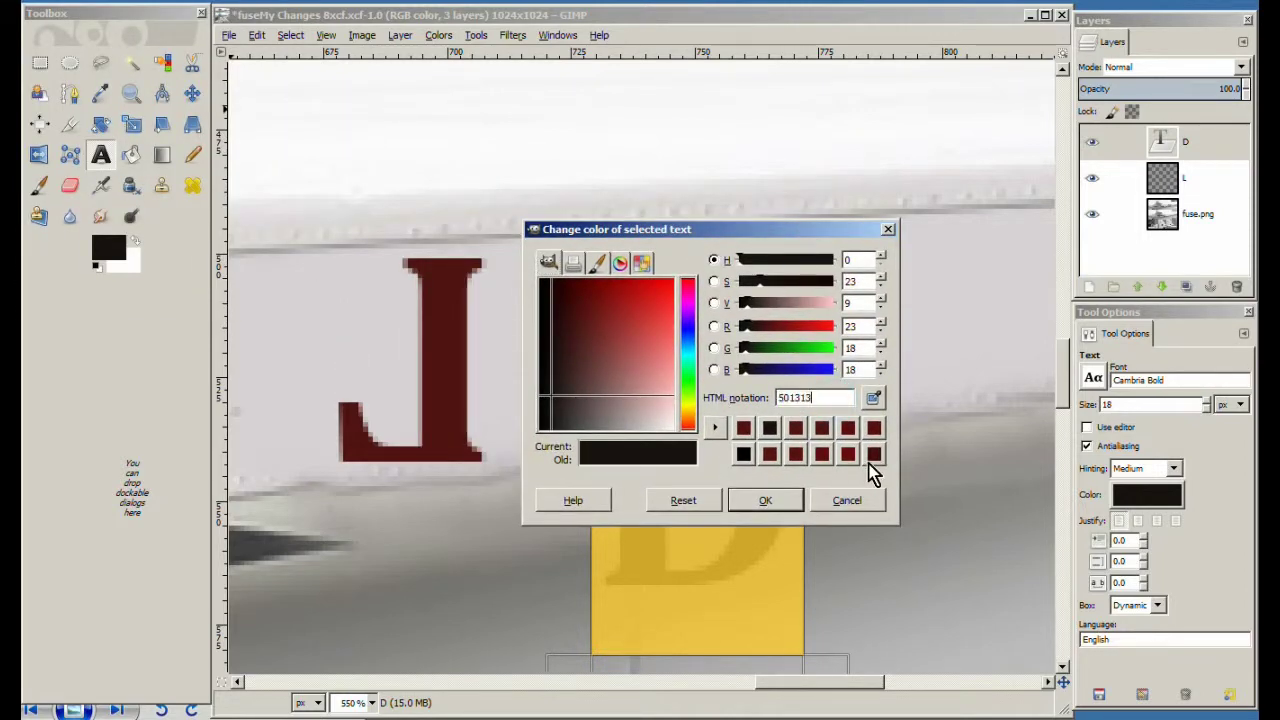
click(764, 503)
Move the D up beside the L and flip it horizontally.
click(675, 410)
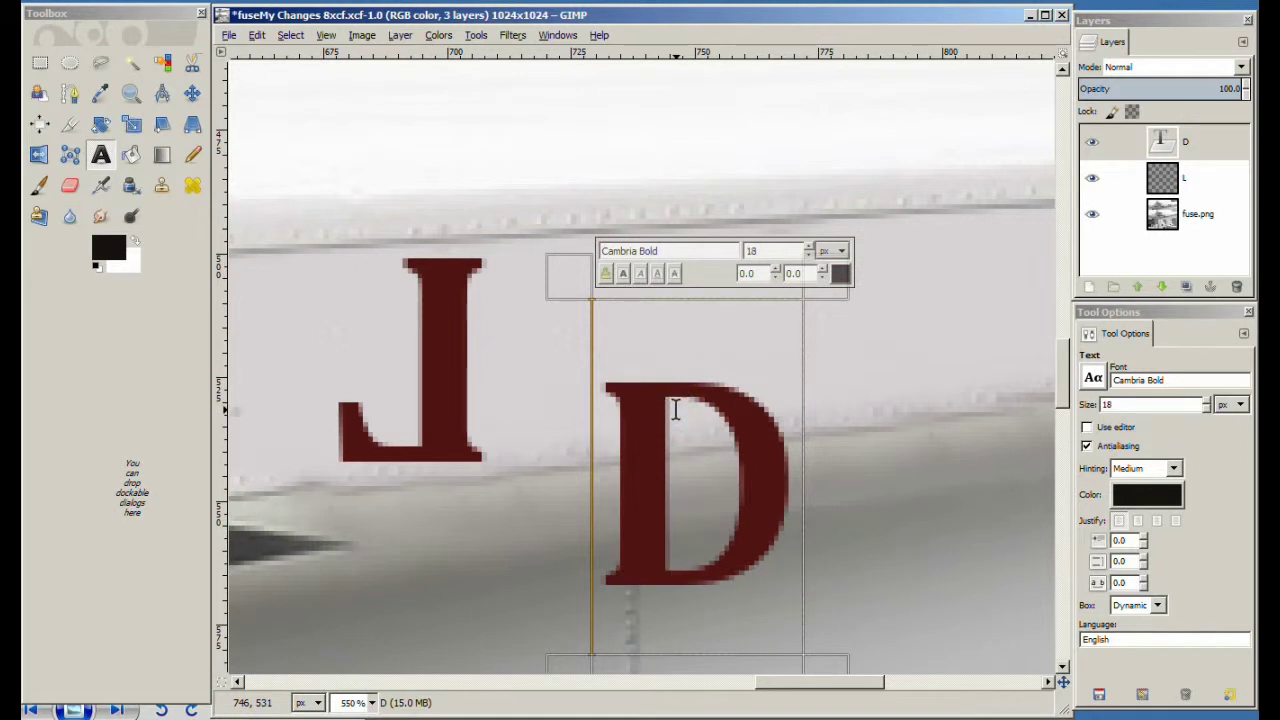
drag(675, 410, 585, 273)
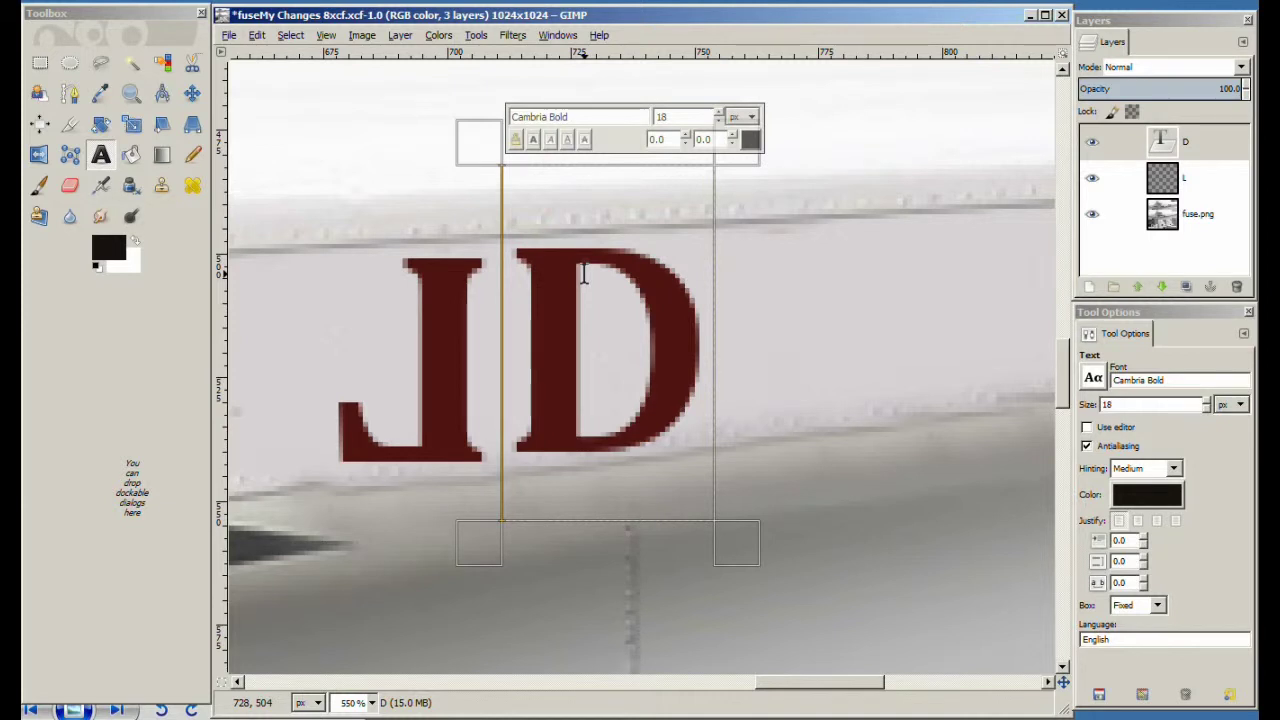
click(399, 36)
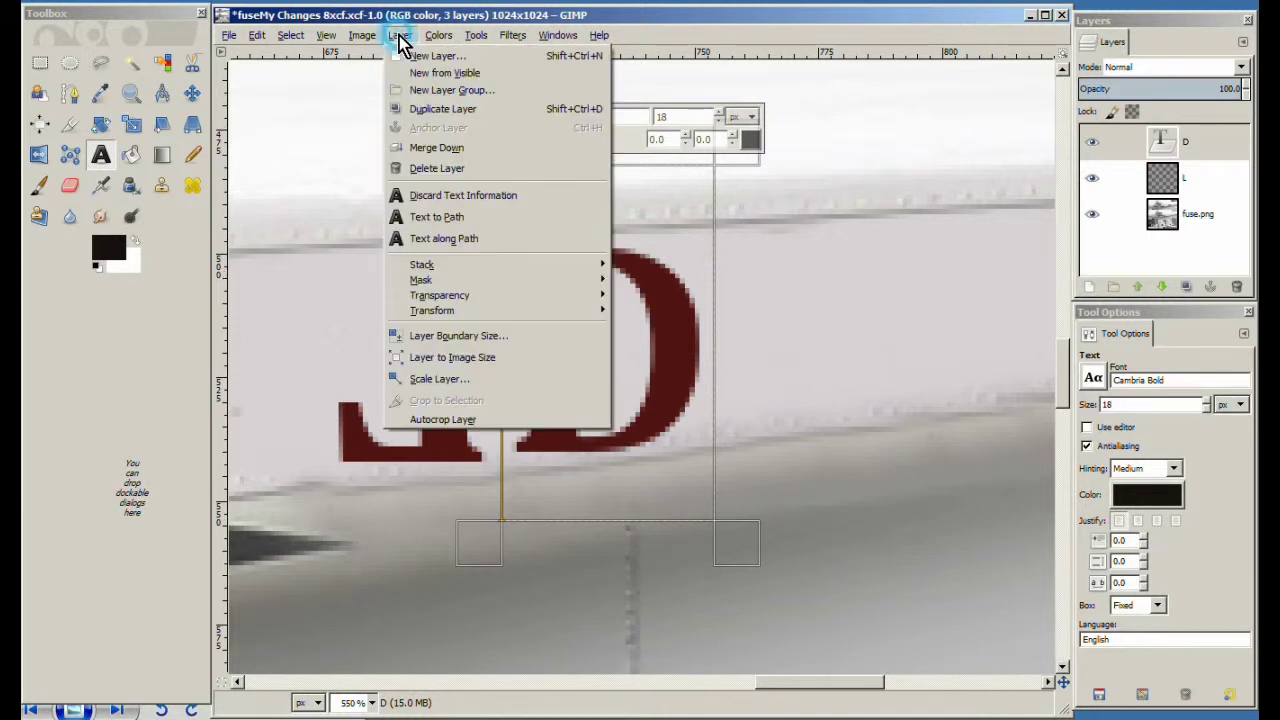
mouse_move(478, 314)
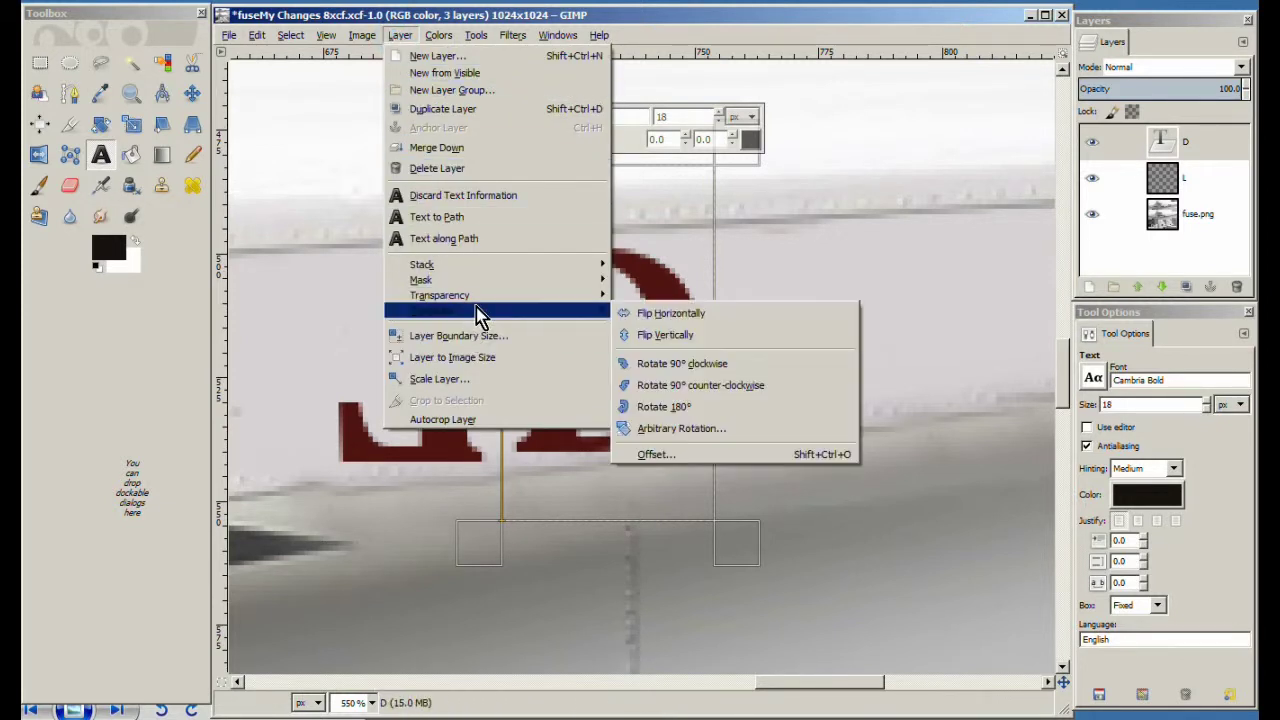
click(670, 316)
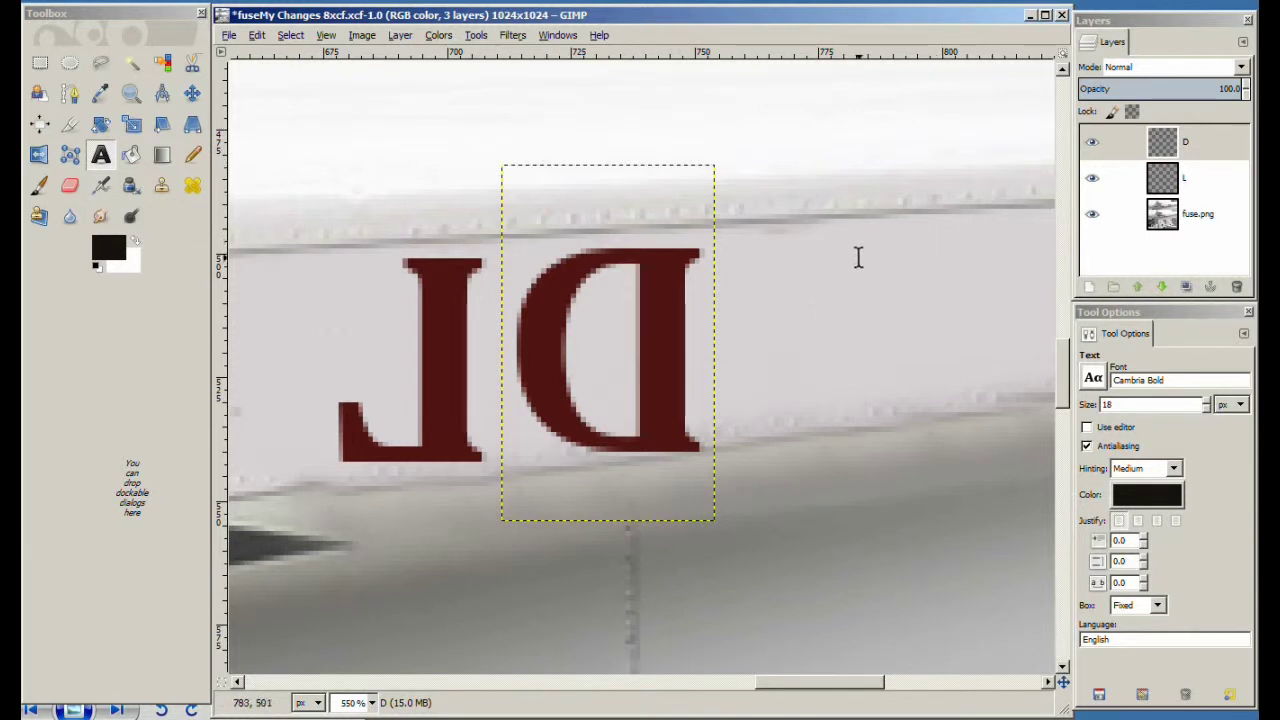
Add a 4 text layer at size 61 in dark red 501313.
click(774, 302)
text(4)
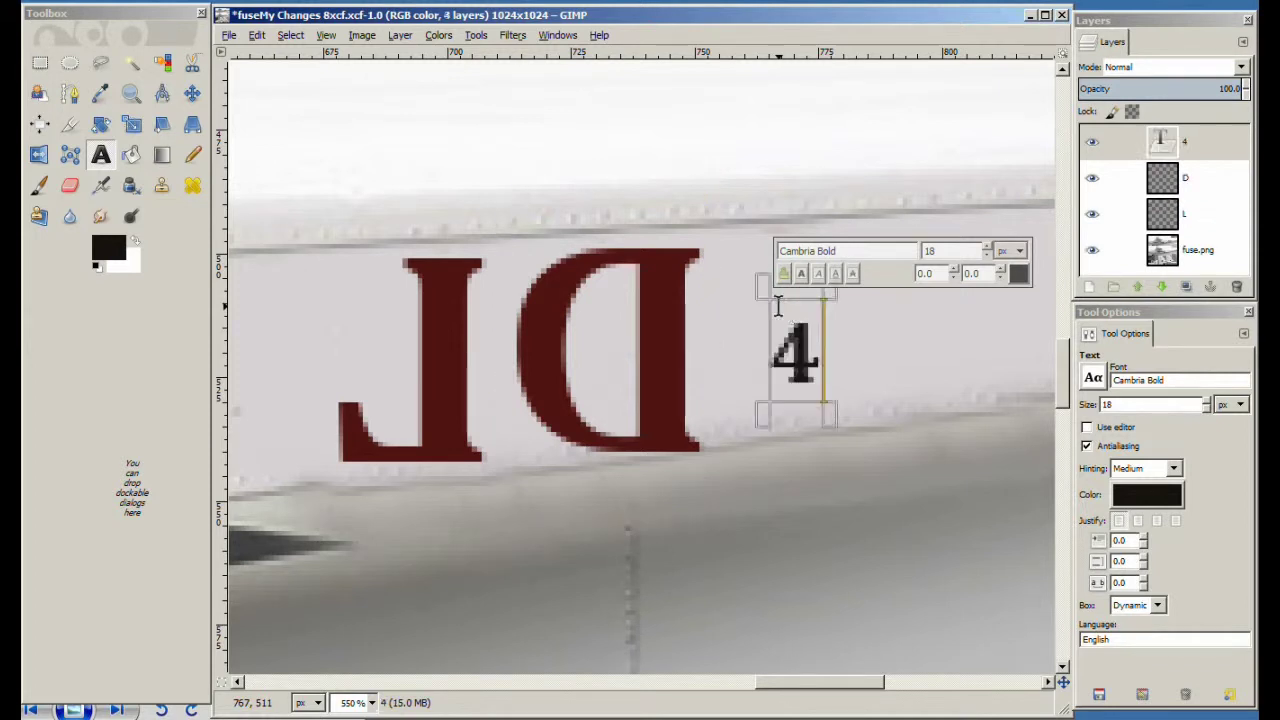
double_click(798, 335)
double_click(943, 251)
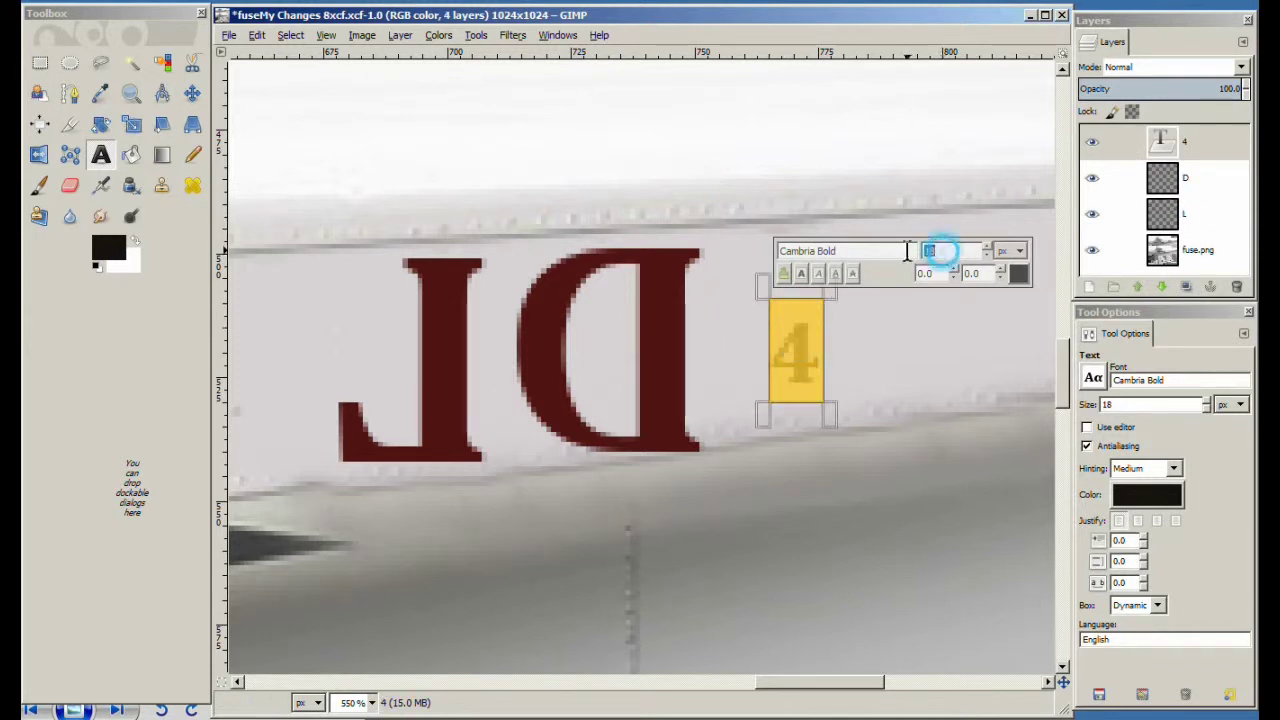
text(61)
key(Return)
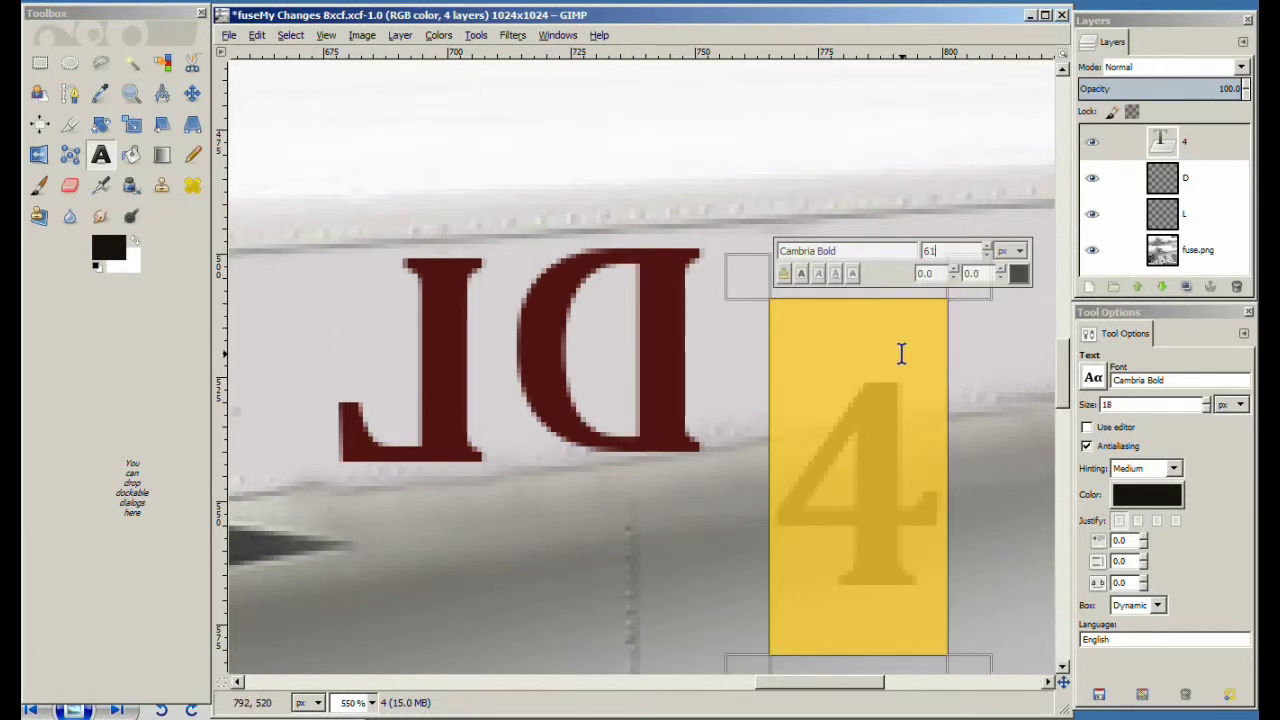
click(1019, 276)
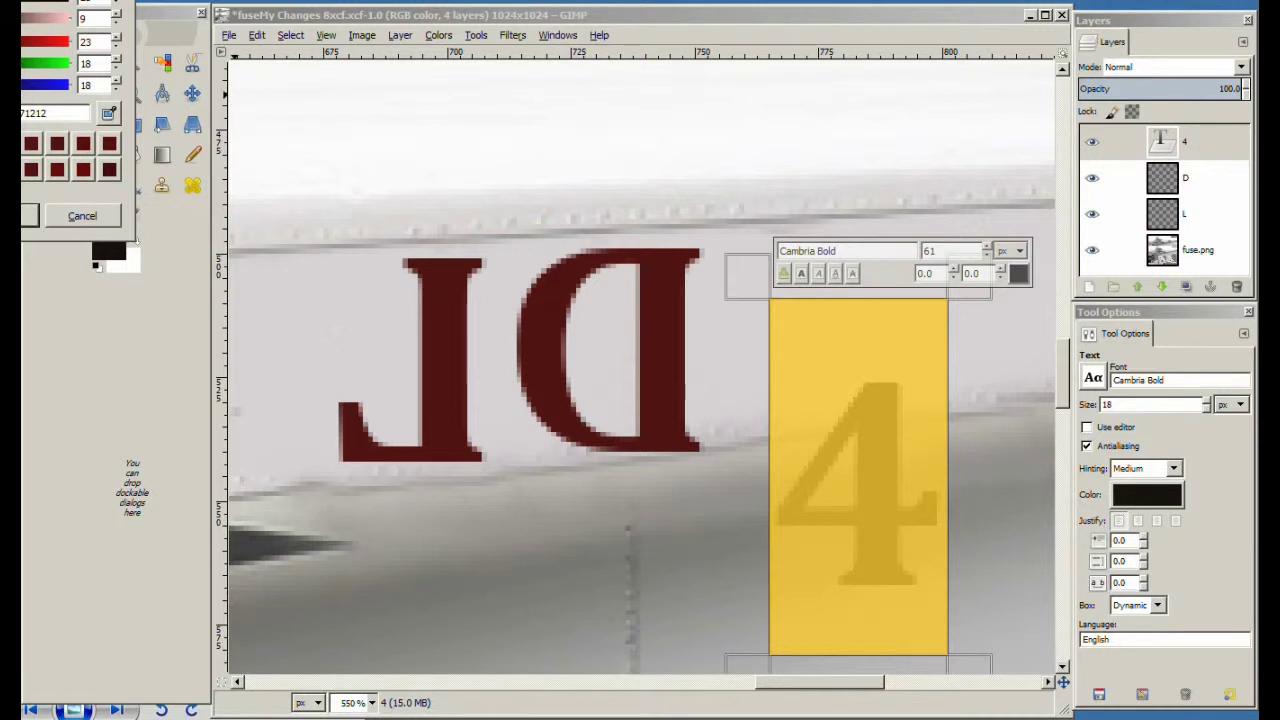
drag(80, 0, 579, 171)
drag(567, 342, 507, 342)
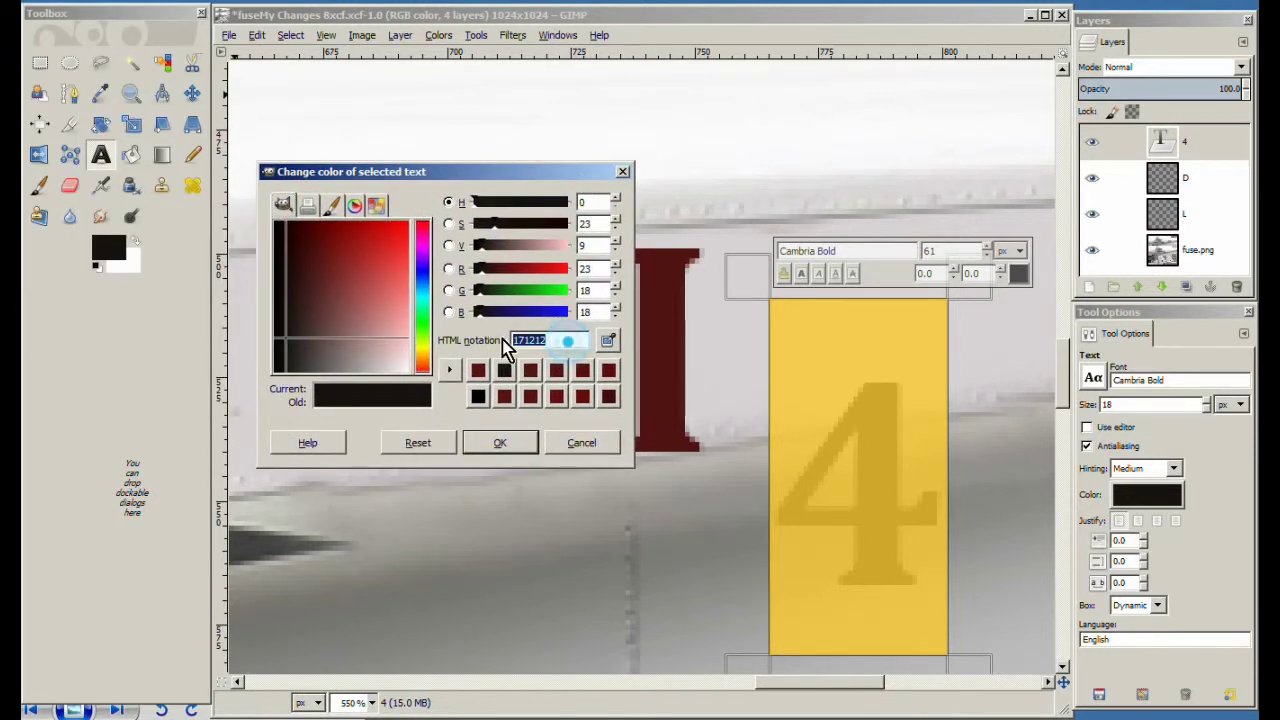
text(501313)
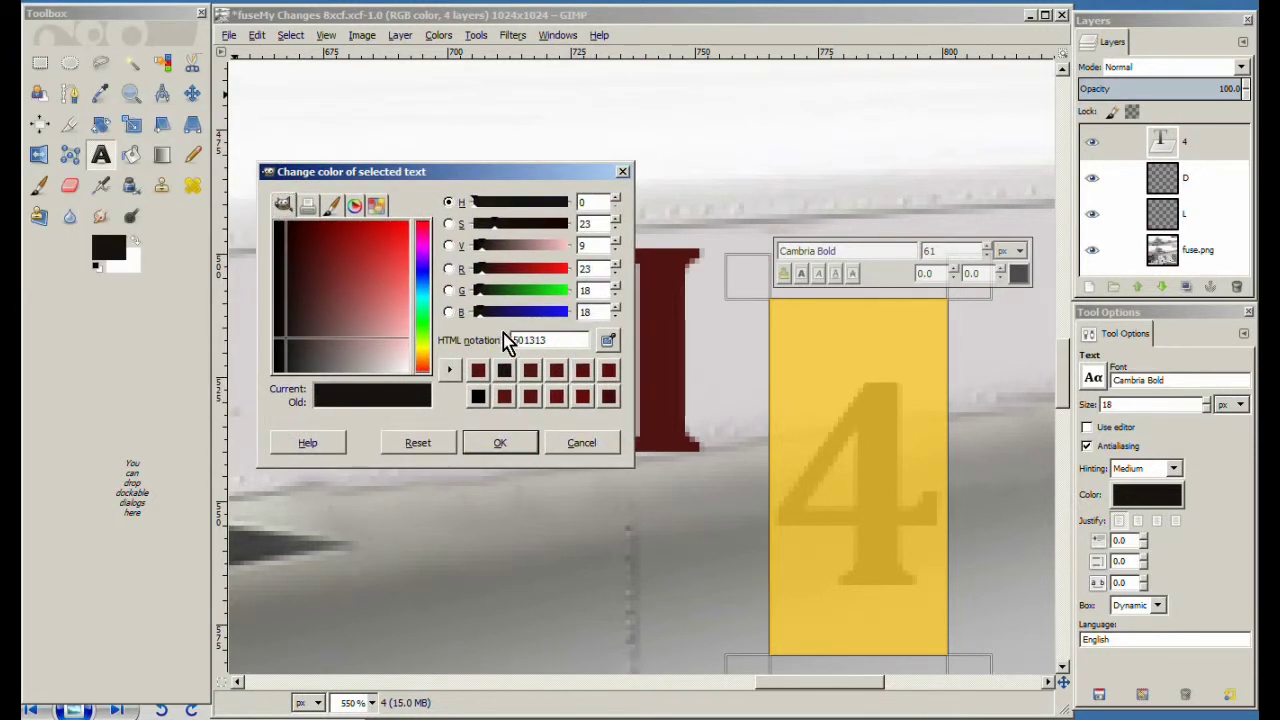
click(510, 447)
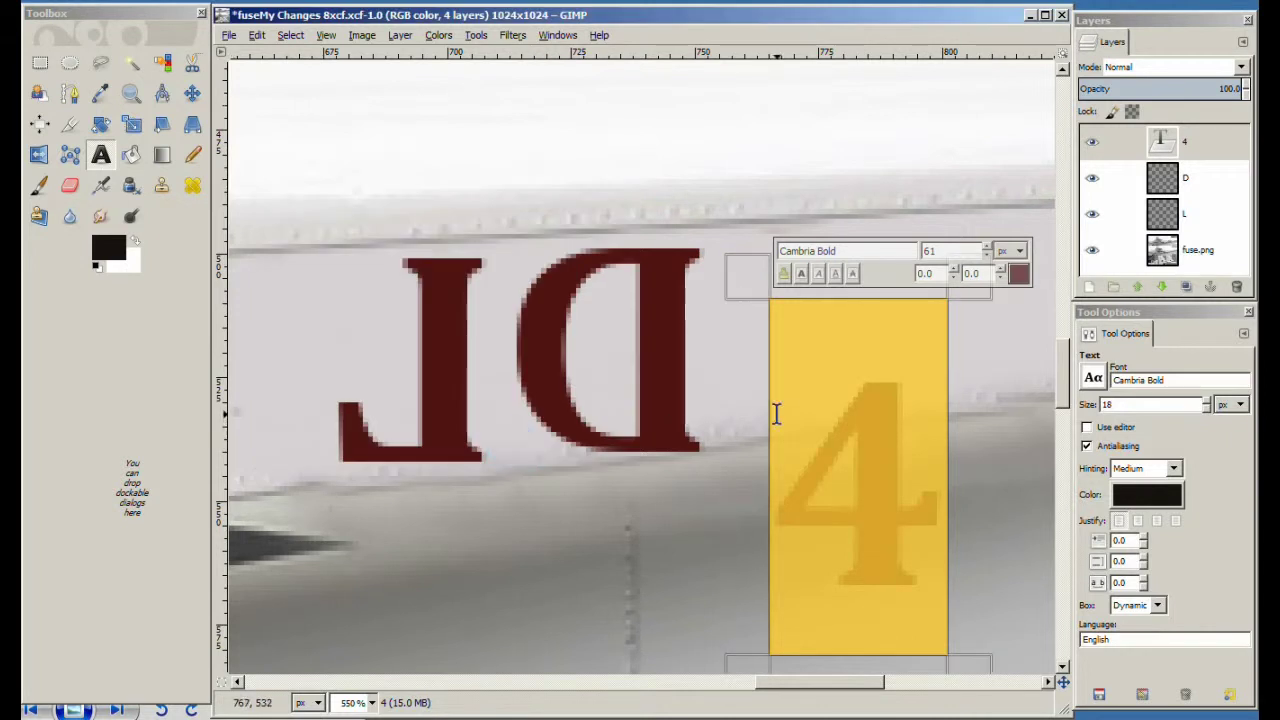
Move the 4 up beside the DL and flip it horizontally.
click(872, 447)
drag(872, 447, 797, 290)
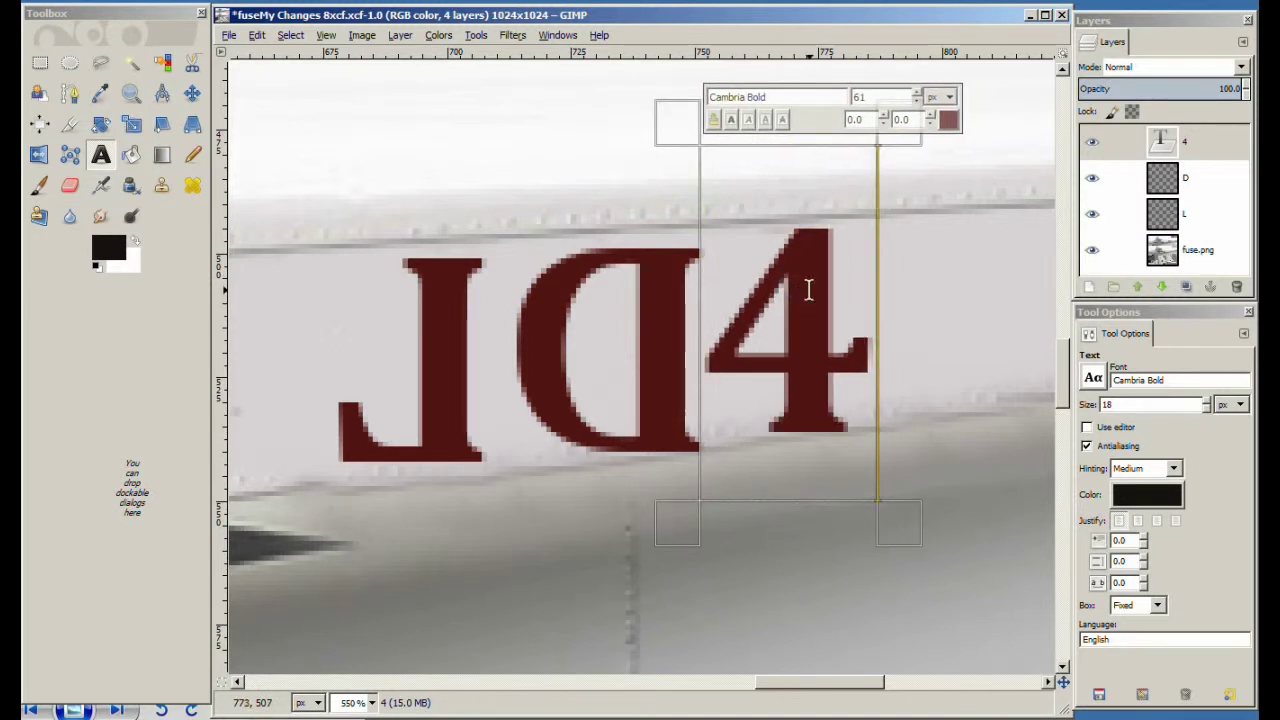
click(361, 36)
mouse_move(400, 35)
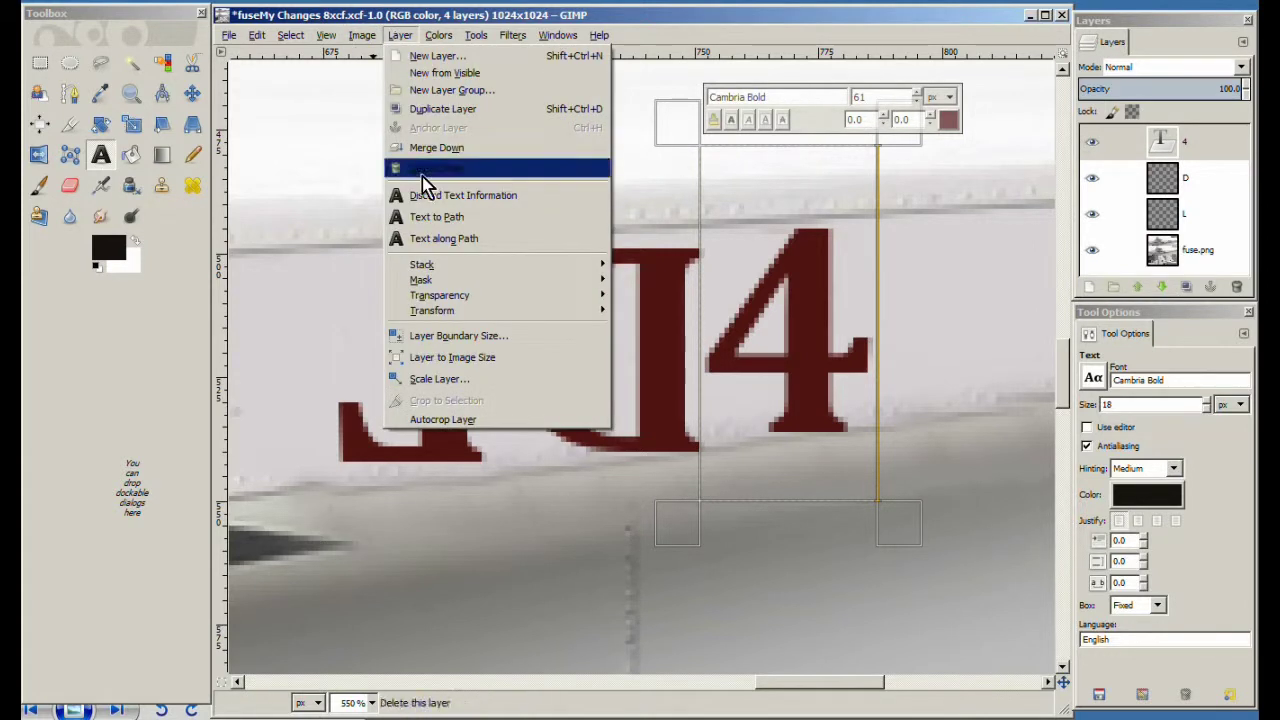
mouse_move(465, 312)
click(662, 312)
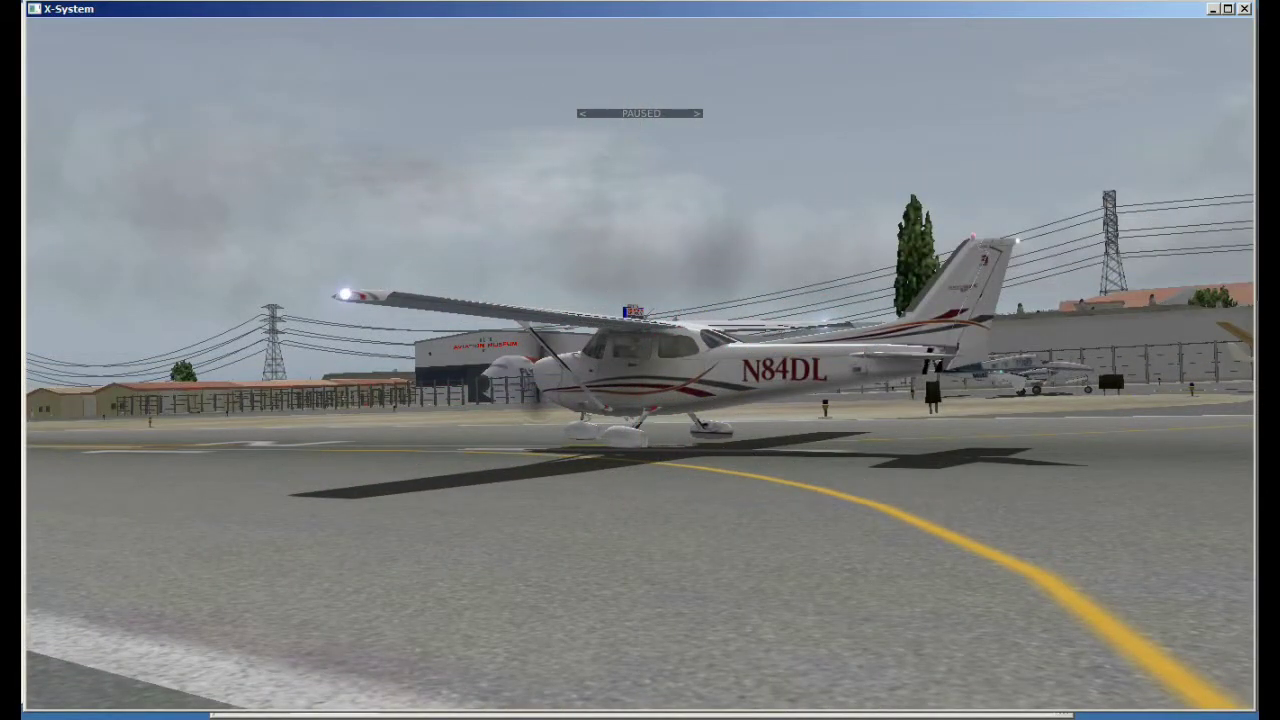
Orbit around the paused Cessna to inspect the dark red N84DL on its other side.
key(Left)
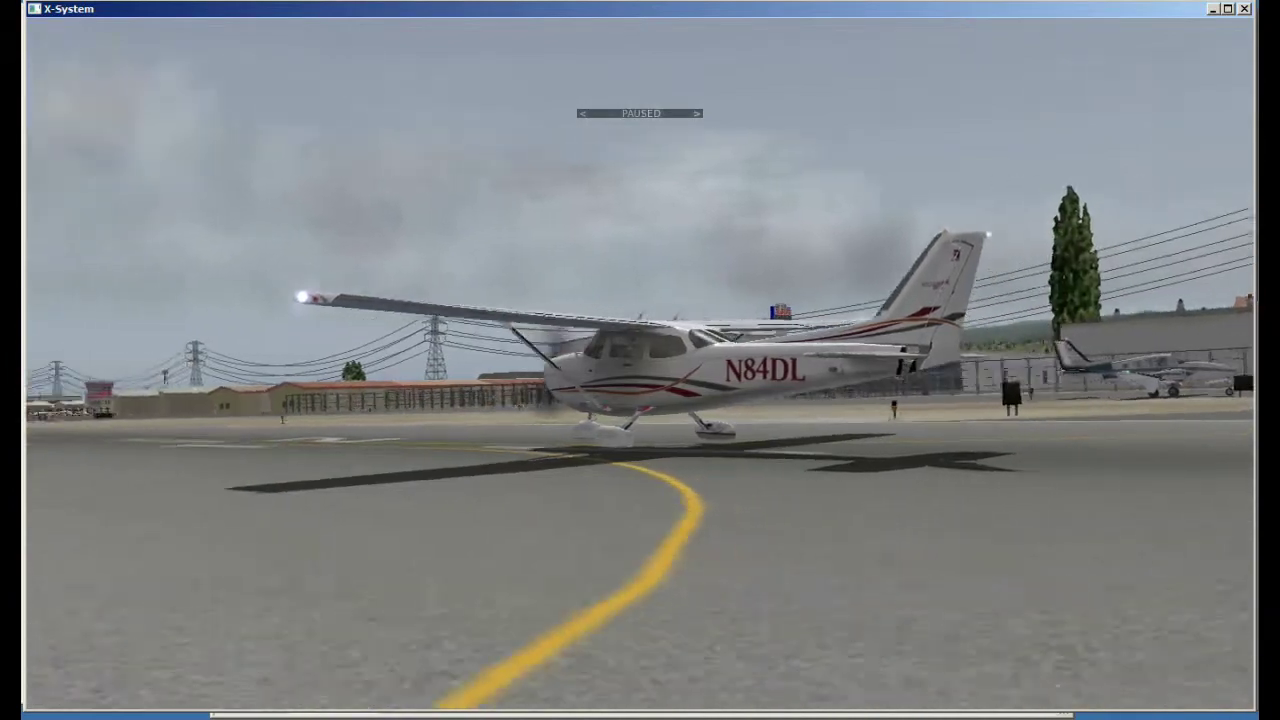
key(Left)
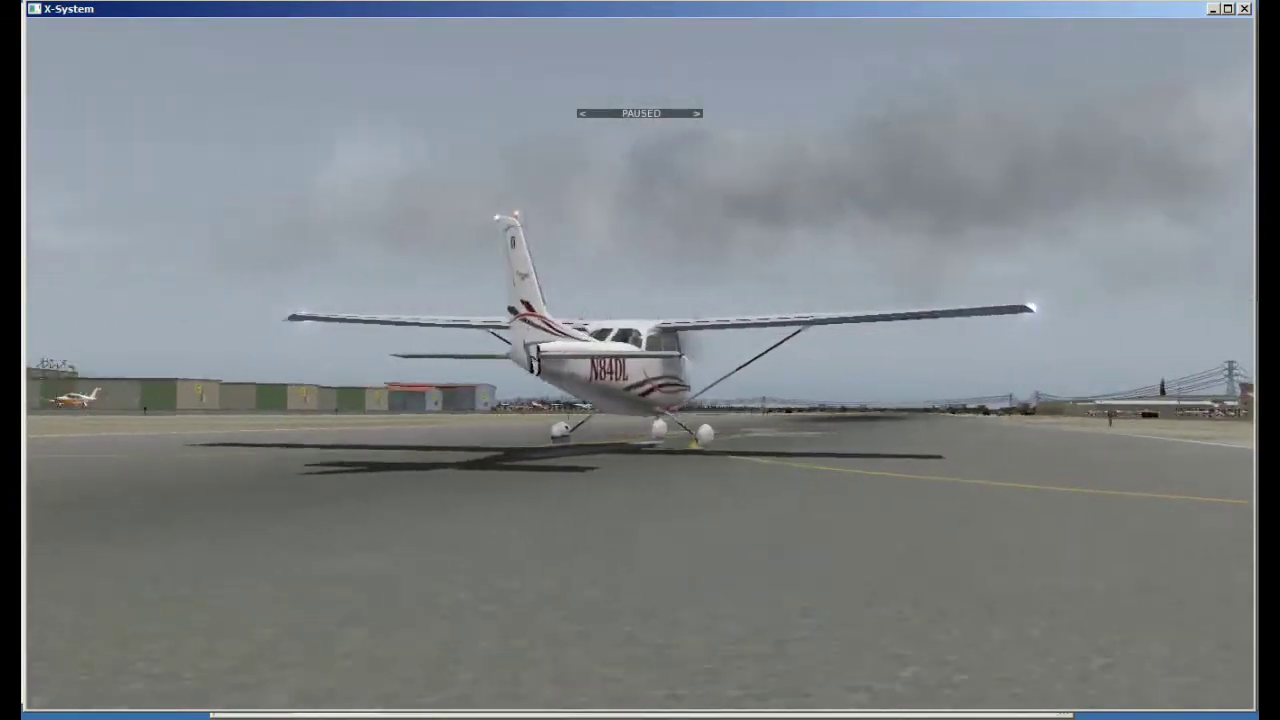
key(Left)
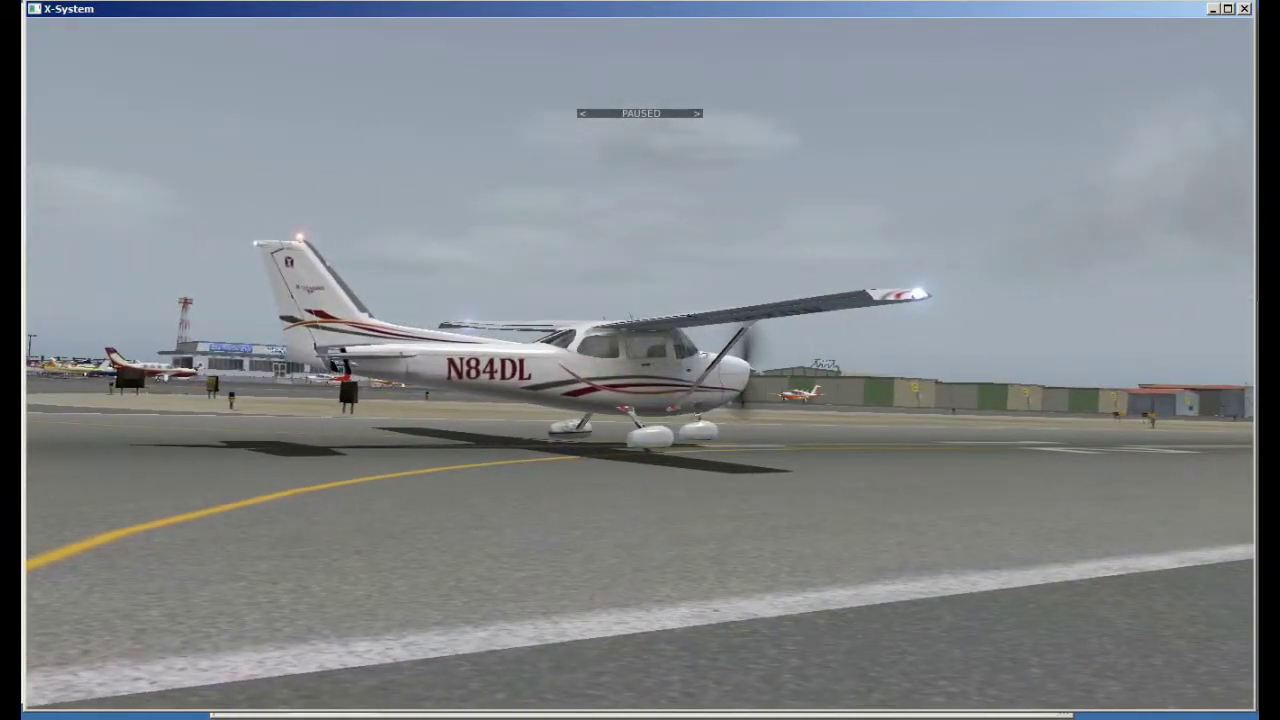